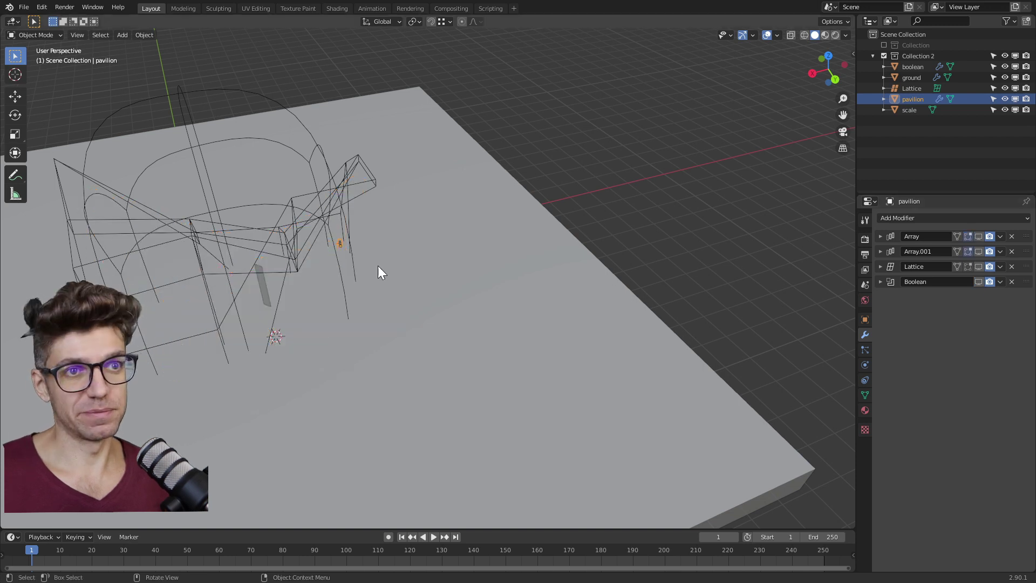
Step: Show the Array and Array.001 modifiers in the viewport so the fins form a grid
{"action": "key", "text": "KP_7"}
{"action": "scroll", "coordinate": [478, 356], "scroll_direction": "up", "scroll_amount": 5}
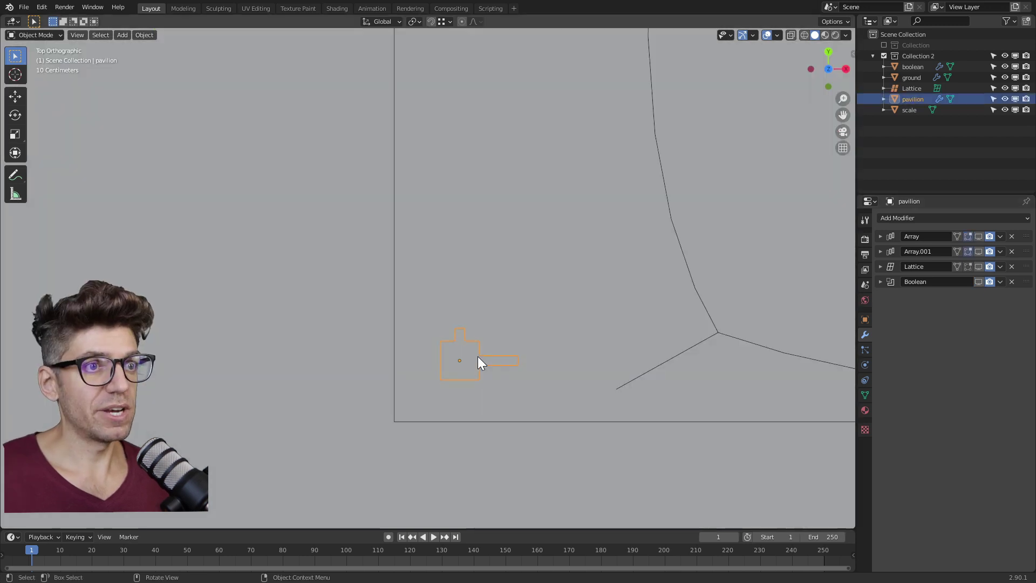
{"action": "left_click", "coordinate": [979, 237]}
{"action": "left_click", "coordinate": [978, 251]}
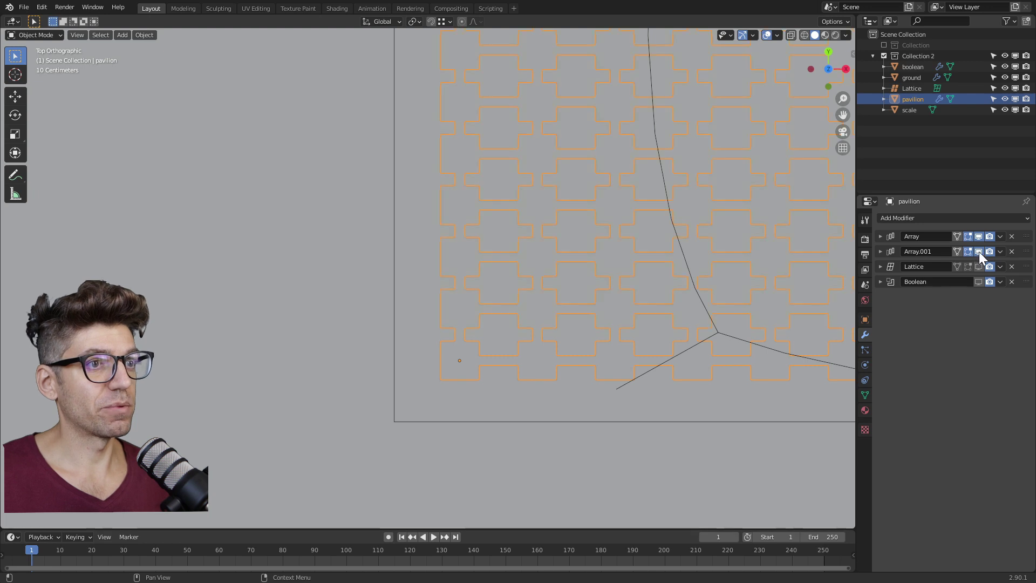
{"action": "middle_click_drag", "start_coordinate": [552, 310], "coordinate": [480, 283]}
{"action": "scroll", "coordinate": [466, 302], "scroll_direction": "down", "scroll_amount": 5}
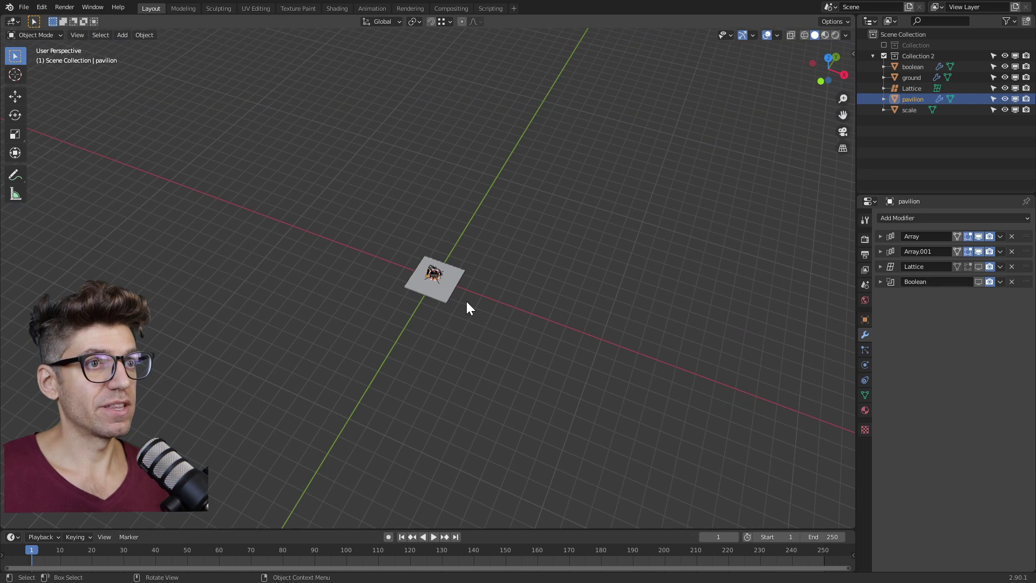
{"action": "scroll", "coordinate": [463, 302], "scroll_direction": "up", "scroll_amount": 8}
{"action": "scroll", "coordinate": [449, 273], "scroll_direction": "down", "scroll_amount": 5}
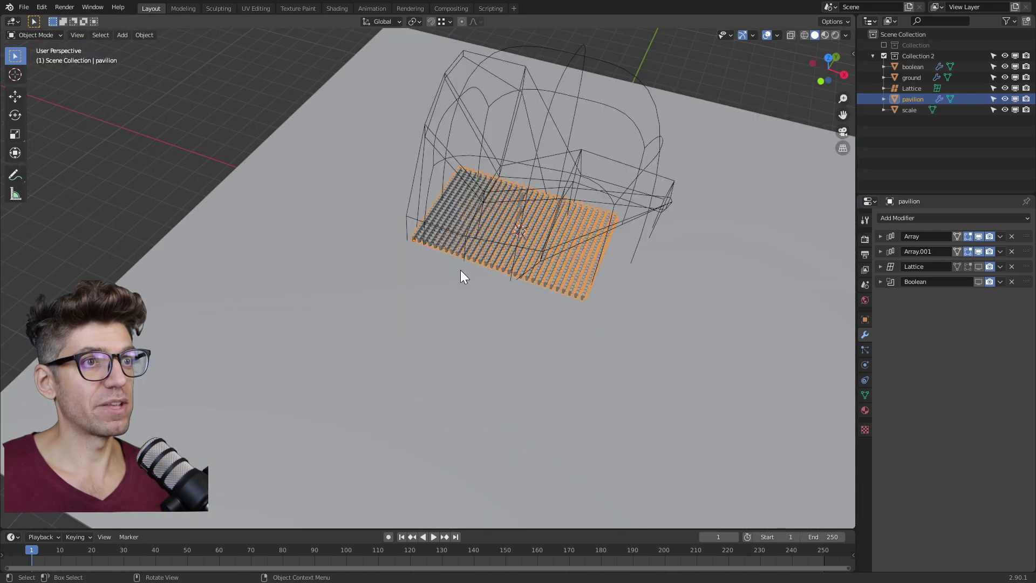
{"action": "scroll", "coordinate": [461, 269], "scroll_direction": "up", "scroll_amount": 3}
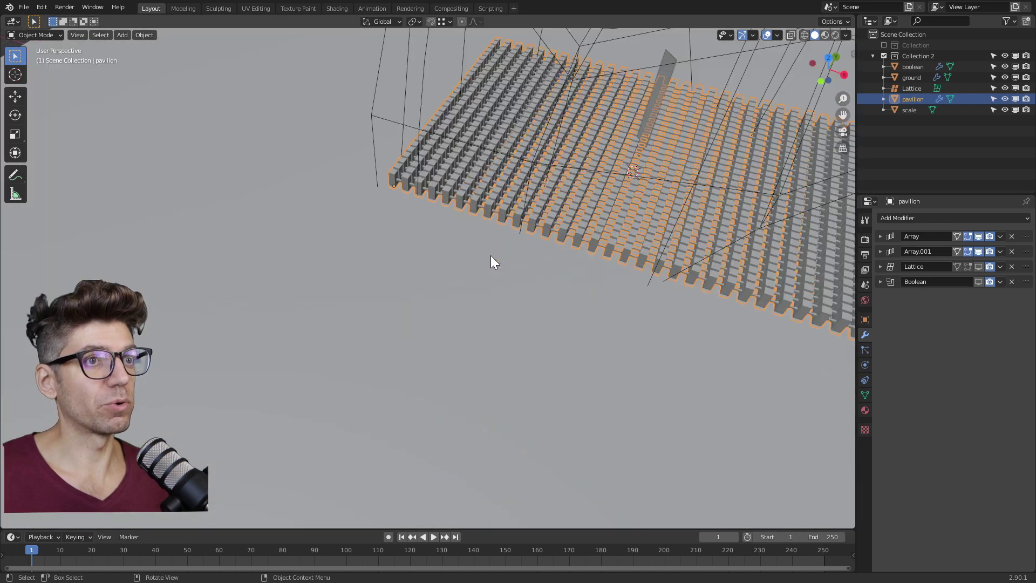
Step: Show the Lattice and Boolean modifiers, then select the lattice and grab it to move
{"action": "left_click", "coordinate": [979, 268]}
{"action": "scroll", "coordinate": [553, 296], "scroll_direction": "down", "scroll_amount": 6}
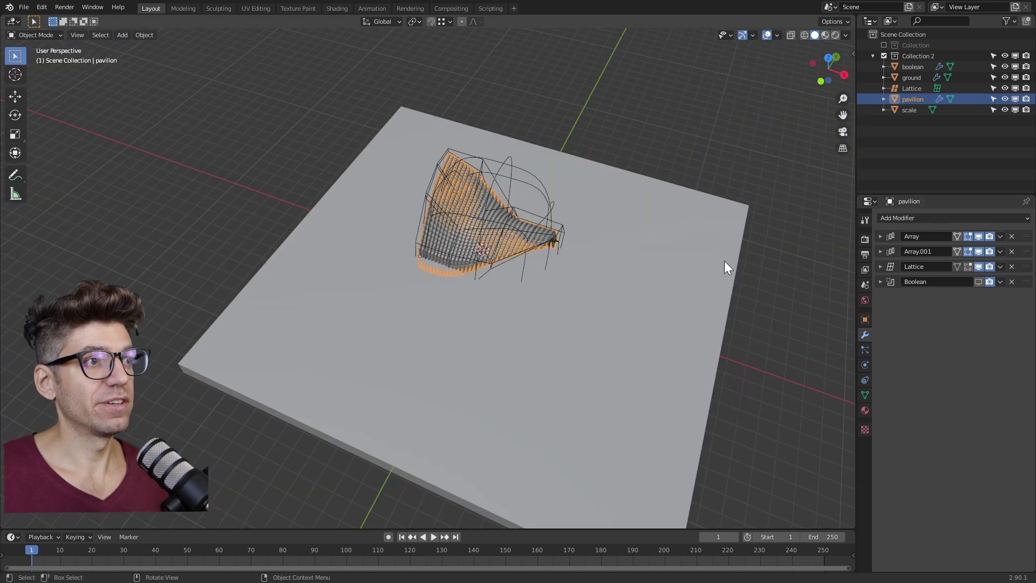
{"action": "left_click", "coordinate": [980, 281]}
{"action": "middle_click_drag", "start_coordinate": [679, 290], "coordinate": [494, 241]}
{"action": "scroll", "coordinate": [492, 237], "scroll_direction": "up", "scroll_amount": 2}
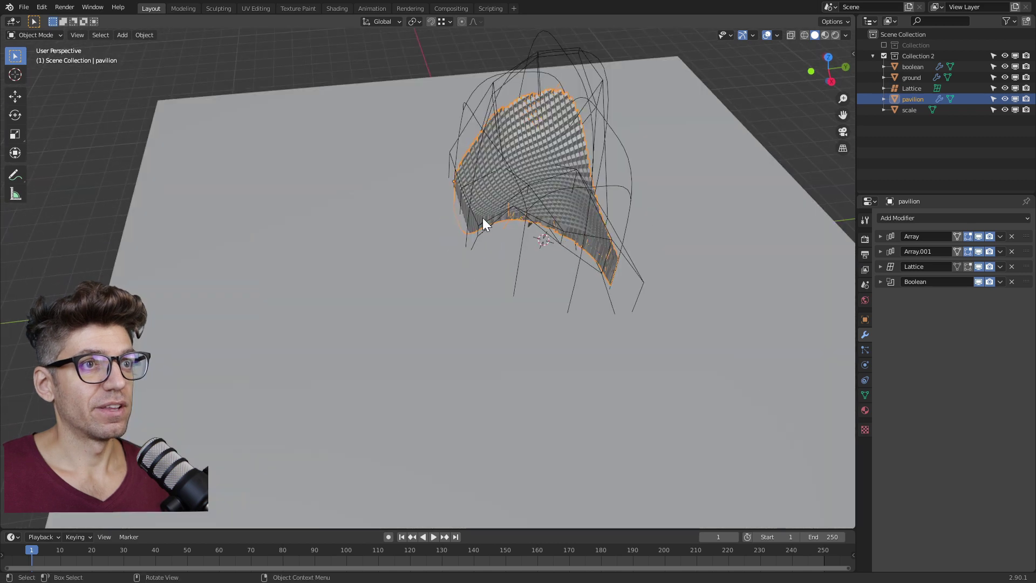
{"action": "left_click", "coordinate": [494, 87]}
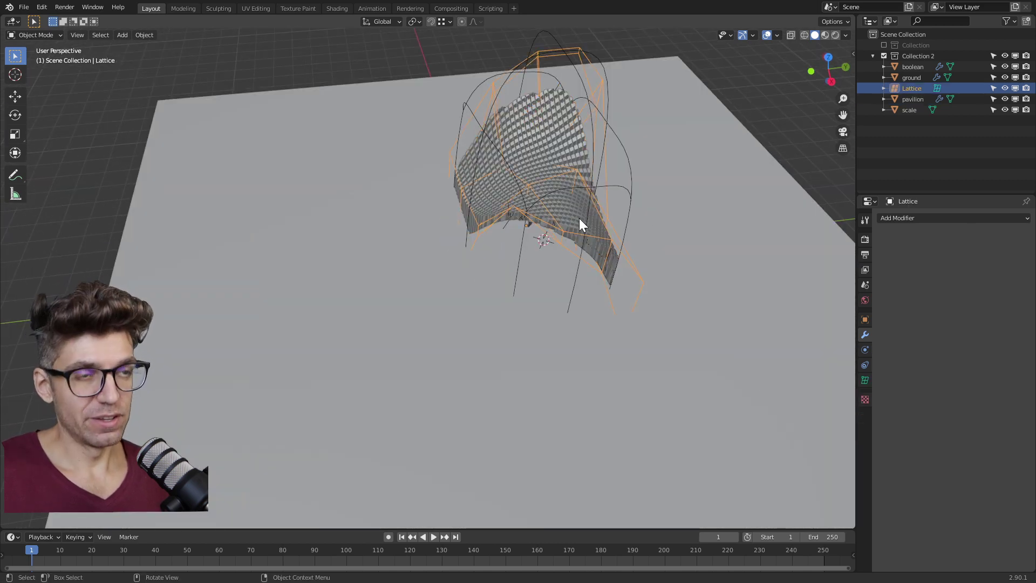
{"action": "key", "text": "g"}
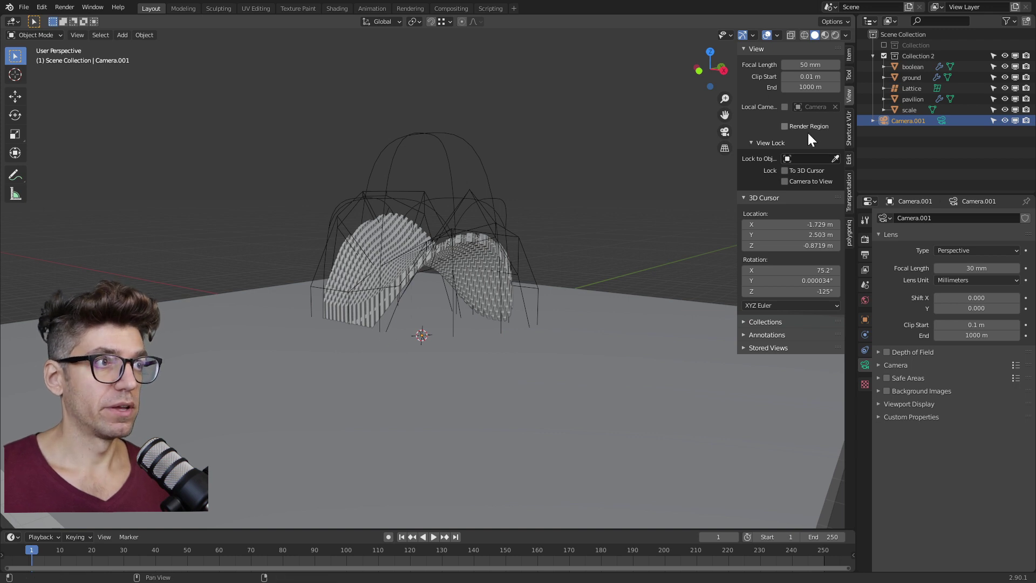
Step: Delete the old Camera.001 and add a new camera to the scene
{"action": "key", "text": "x"}
{"action": "left_click", "coordinate": [555, 75]}
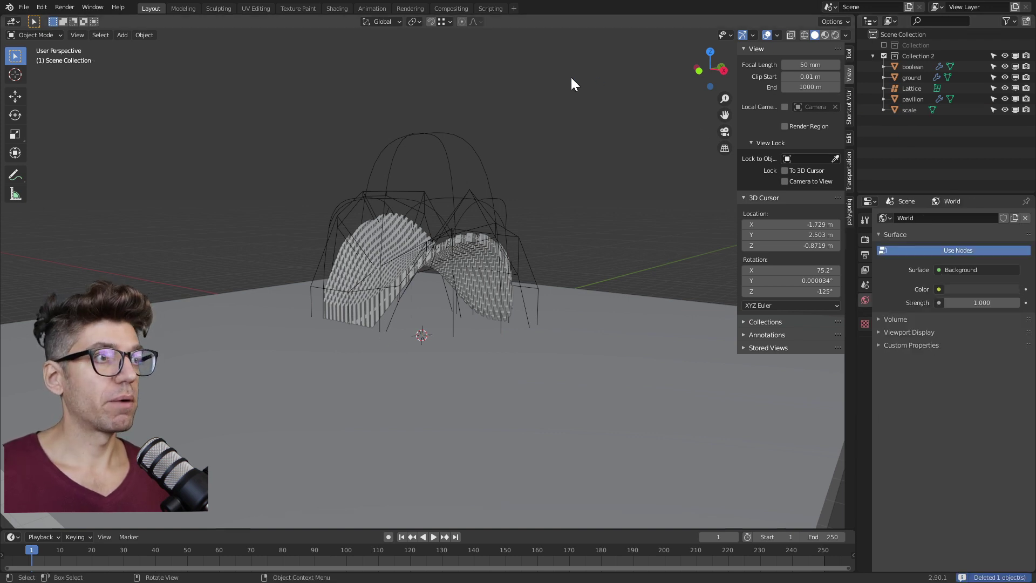
{"action": "left_click", "coordinate": [121, 35]}
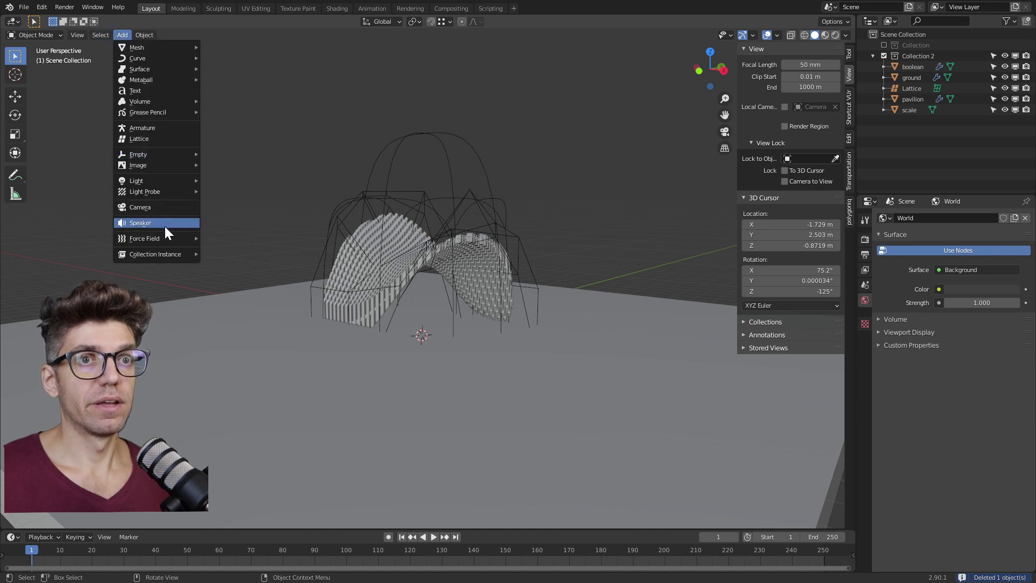
{"action": "left_click", "coordinate": [151, 206]}
{"action": "mouse_move", "coordinate": [447, 339]}
{"action": "middle_mouse_down"}
{"action": "mouse_move", "coordinate": [410, 308]}
{"action": "mouse_move", "coordinate": [440, 360]}
{"action": "mouse_move", "coordinate": [442, 351]}
{"action": "middle_mouse_up"}
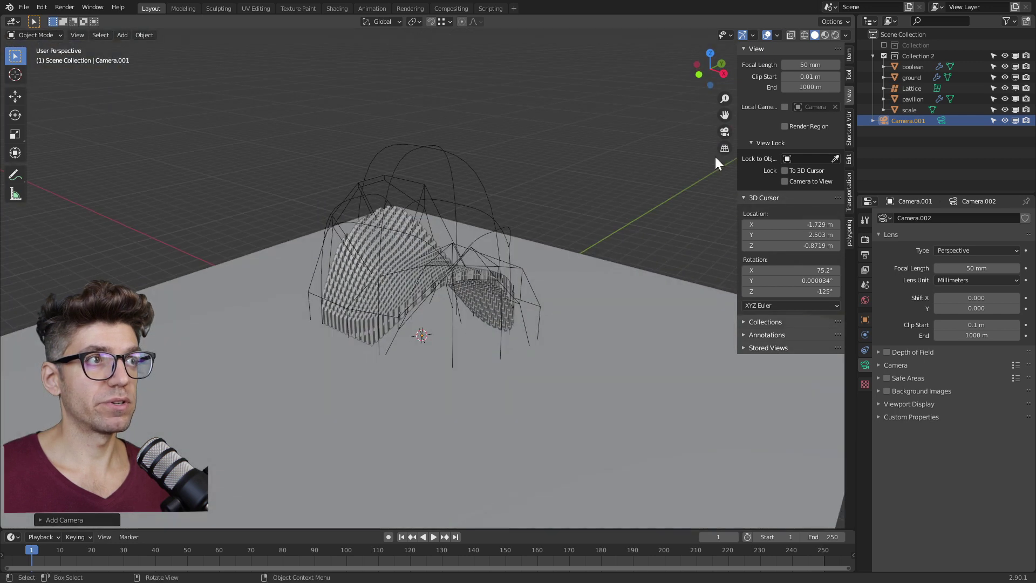
Step: Place the new camera at Z 0.65813 m and X 7.9506 m
{"action": "left_click", "coordinate": [850, 56]}
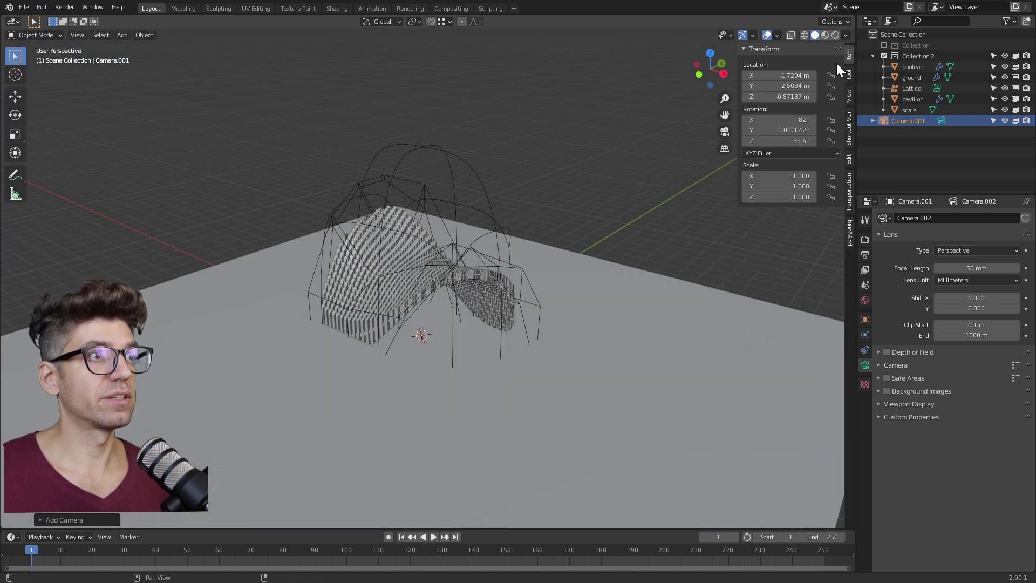
{"action": "left_click_drag", "start_coordinate": [771, 95], "coordinate": [885, 75]}
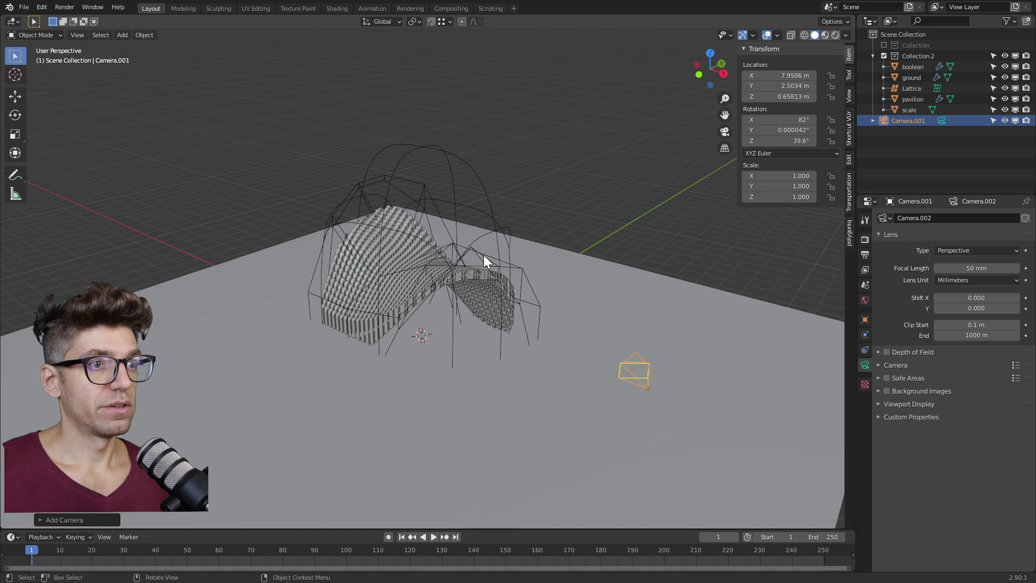
{"action": "middle_click_drag", "start_coordinate": [484, 255], "coordinate": [417, 364]}
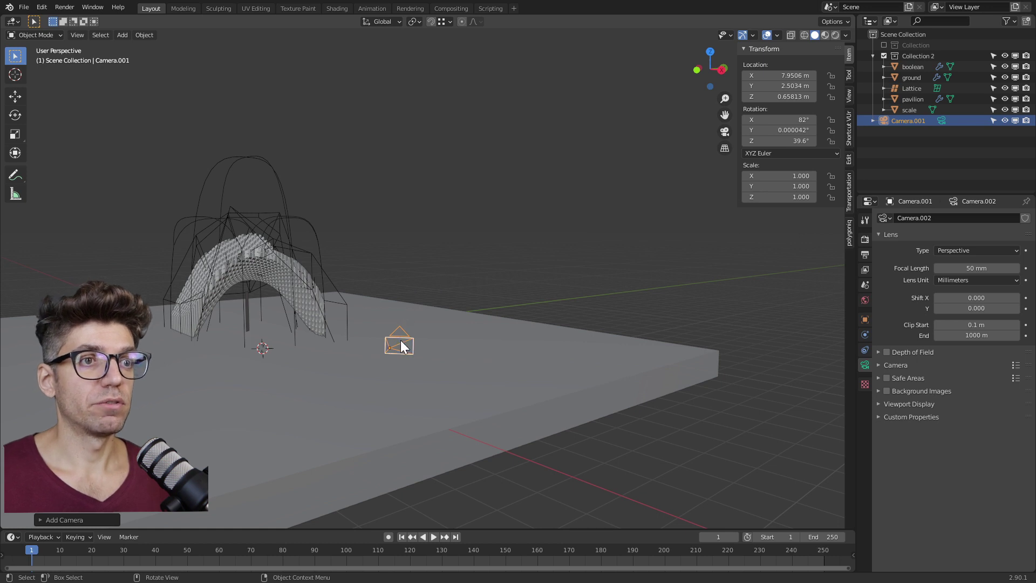
Step: Set the new camera as the scene's active camera
{"action": "left_click", "coordinate": [77, 35]}
{"action": "mouse_move", "coordinate": [162, 143]}
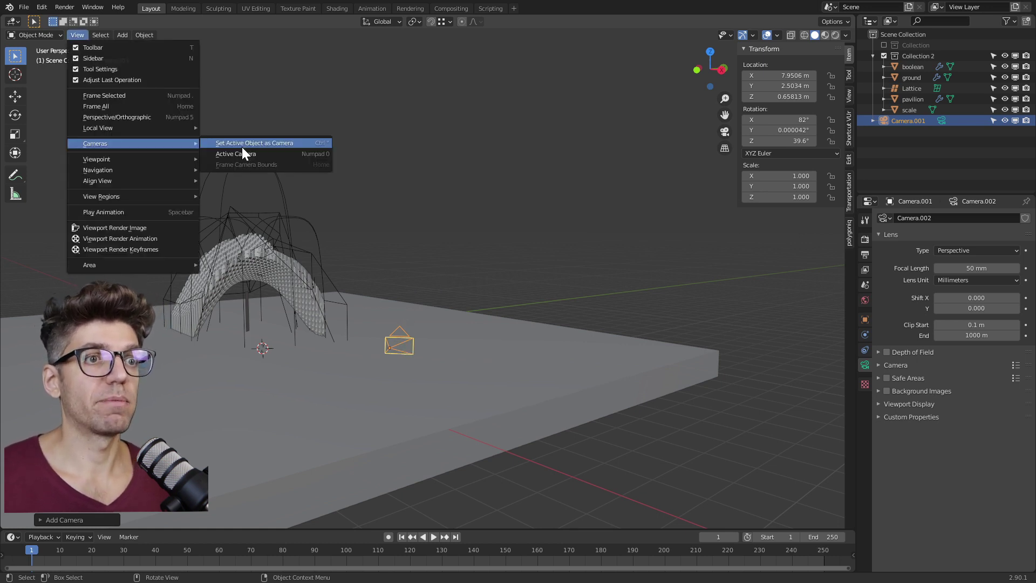
{"action": "left_click", "coordinate": [243, 153]}
Step: Lock the camera to the view and orbit it to face the pavilion arch frontally
{"action": "scroll", "coordinate": [333, 266], "scroll_direction": "up", "scroll_amount": 2}
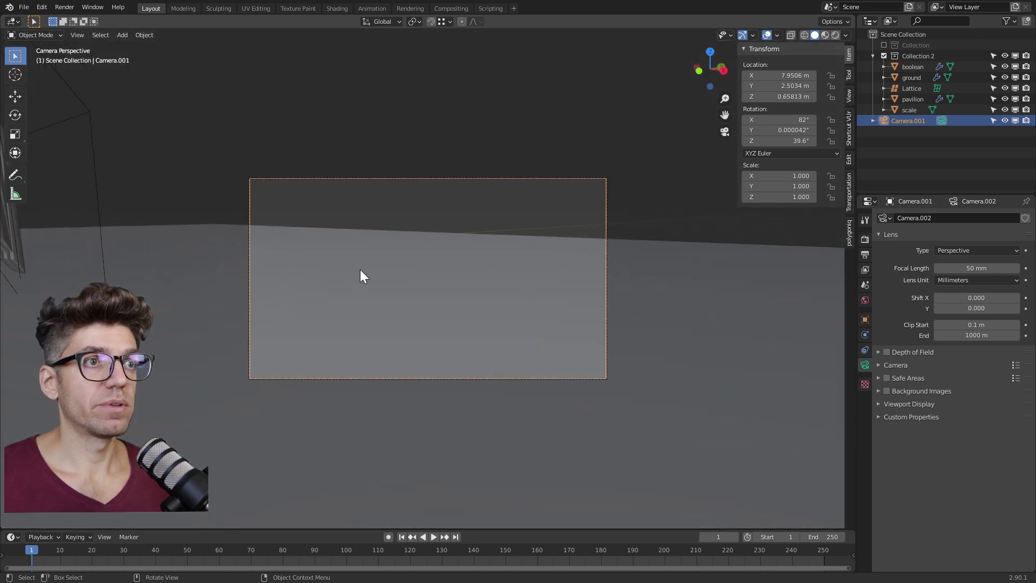
{"action": "left_click", "coordinate": [849, 96]}
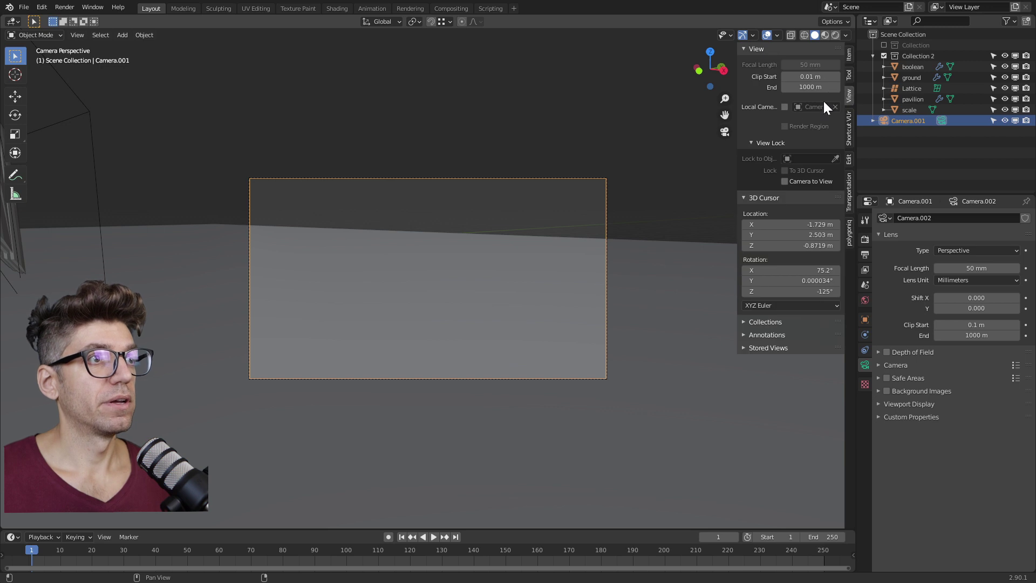
{"action": "left_click", "coordinate": [785, 181]}
{"action": "middle_click_drag", "start_coordinate": [523, 244], "coordinate": [387, 264]}
{"action": "middle_click_drag", "start_coordinate": [305, 262], "coordinate": [398, 312]}
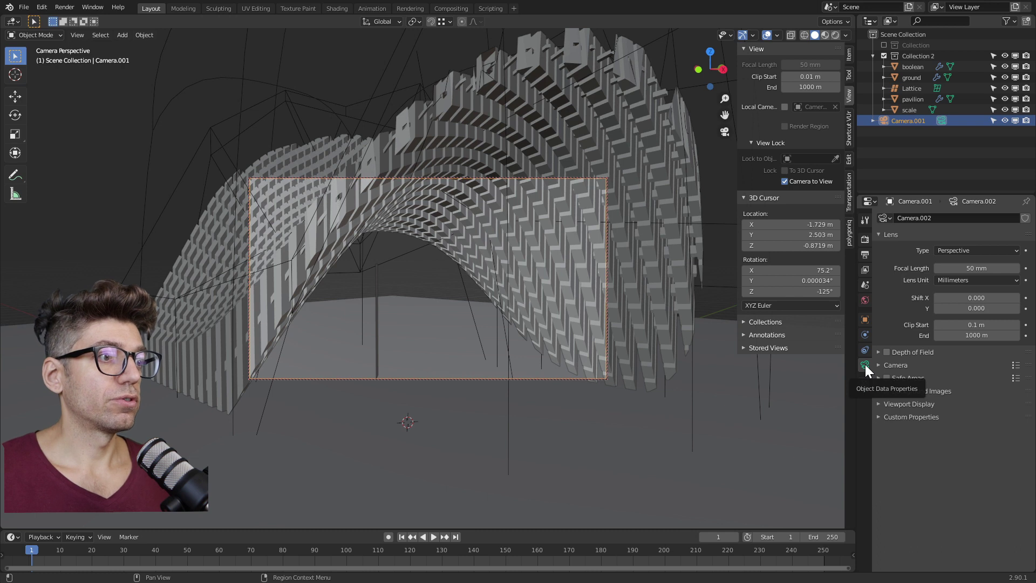
Step: Set the camera's focal length to 30 mm
{"action": "left_click", "coordinate": [951, 268]}
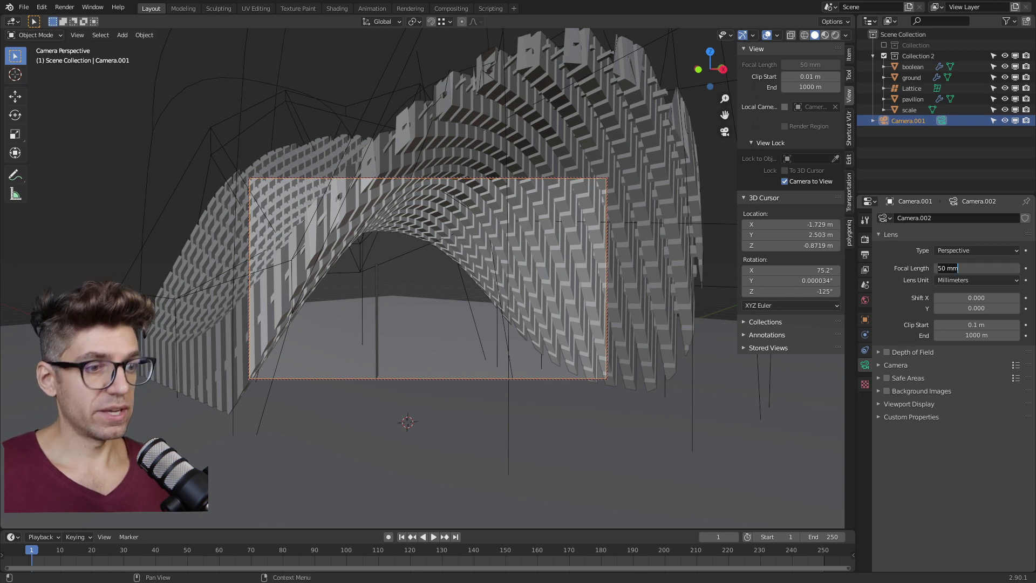
{"action": "key", "text": "ctrl+a"}
{"action": "type", "text": "30"}
{"action": "key", "text": "Return"}
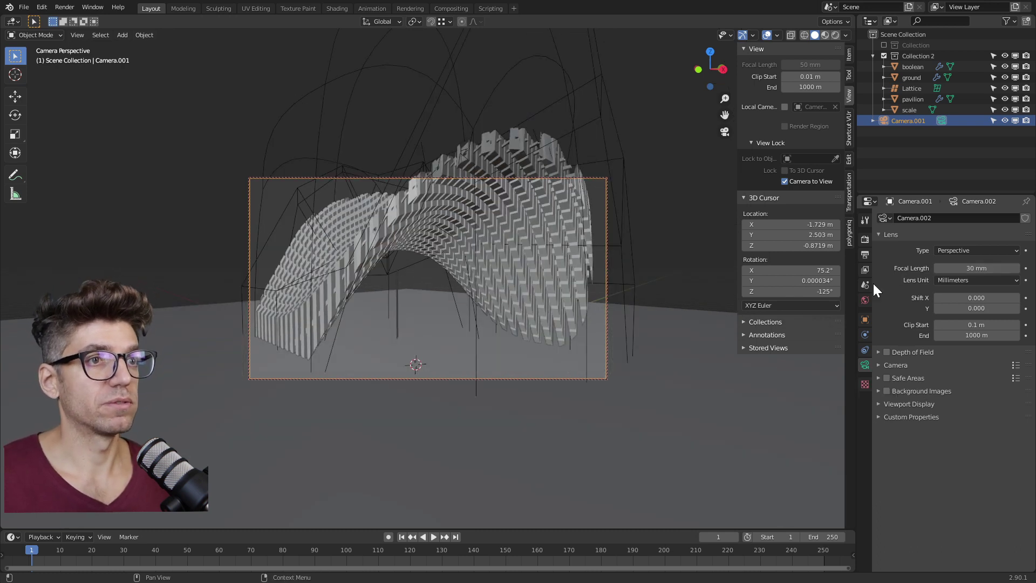
{"action": "middle_click_drag", "start_coordinate": [501, 294], "coordinate": [526, 299]}
Step: Frame the scale object with View Selected, then lower the camera to ground level
{"action": "middle_click_drag", "start_coordinate": [499, 257], "coordinate": [410, 312]}
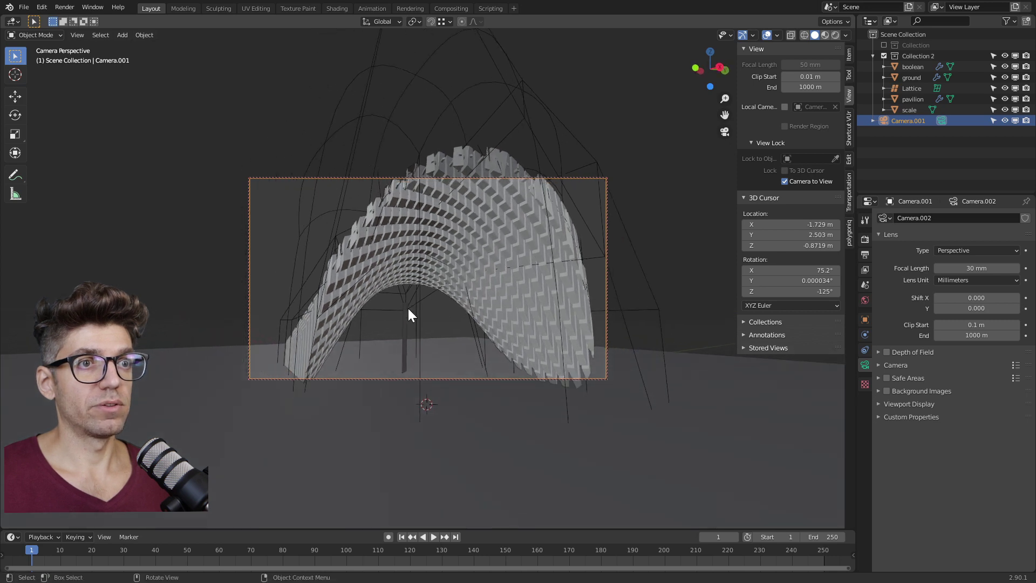
{"action": "left_click", "coordinate": [403, 332]}
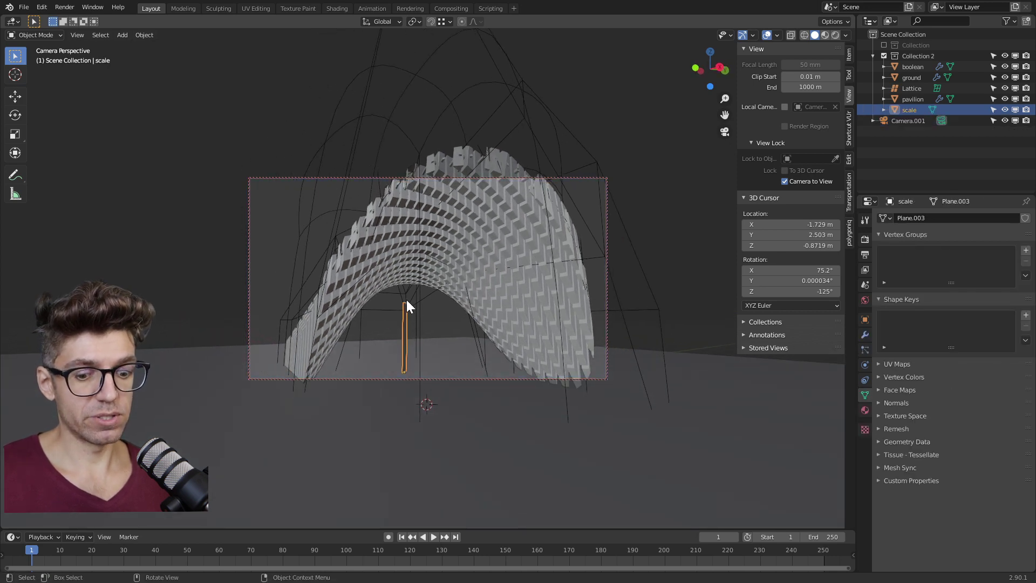
{"action": "key", "text": "grave"}
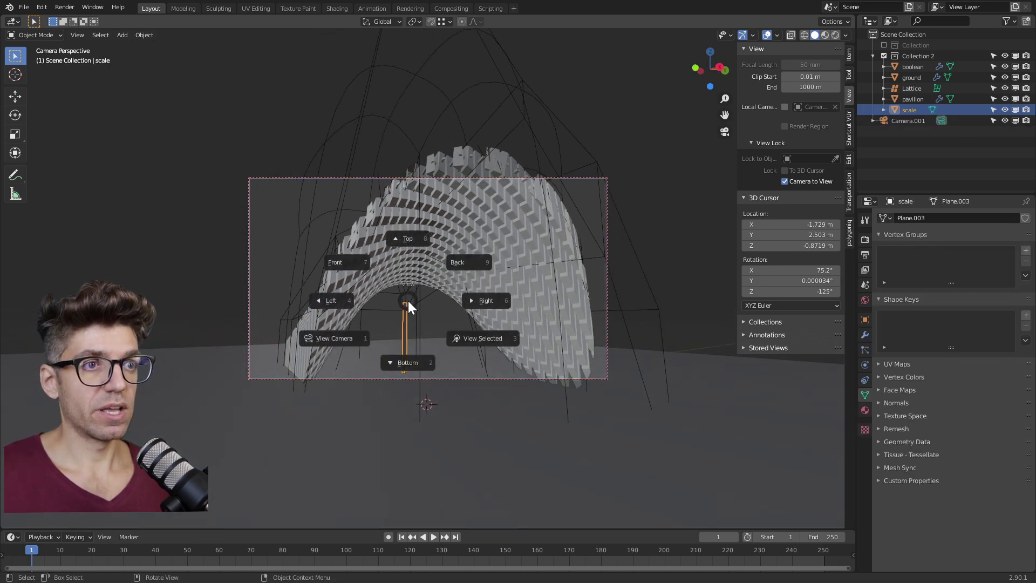
{"action": "left_click", "coordinate": [458, 336]}
{"action": "middle_click_drag", "start_coordinate": [458, 335], "coordinate": [405, 274]}
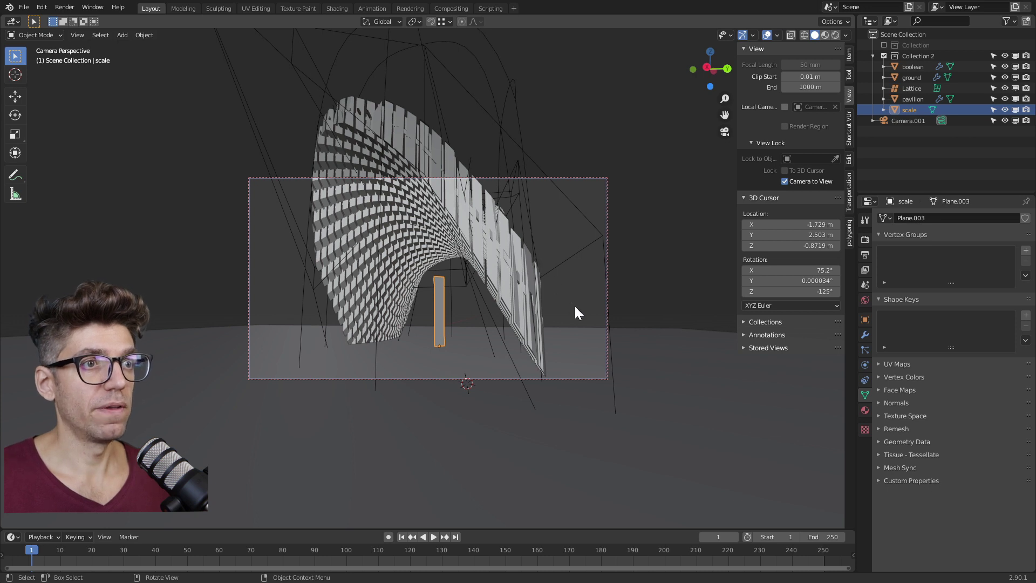
Step: Unlock the camera from the view, make Camera.001 unselectable, and move it into Collection 2
{"action": "left_click", "coordinate": [785, 182]}
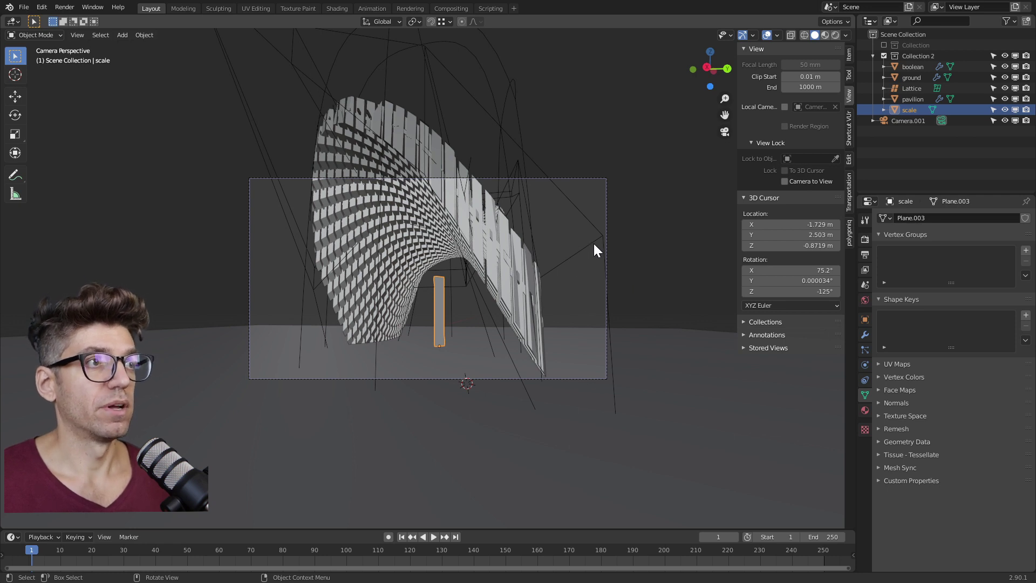
{"action": "middle_click_drag", "start_coordinate": [598, 206], "coordinate": [434, 301]}
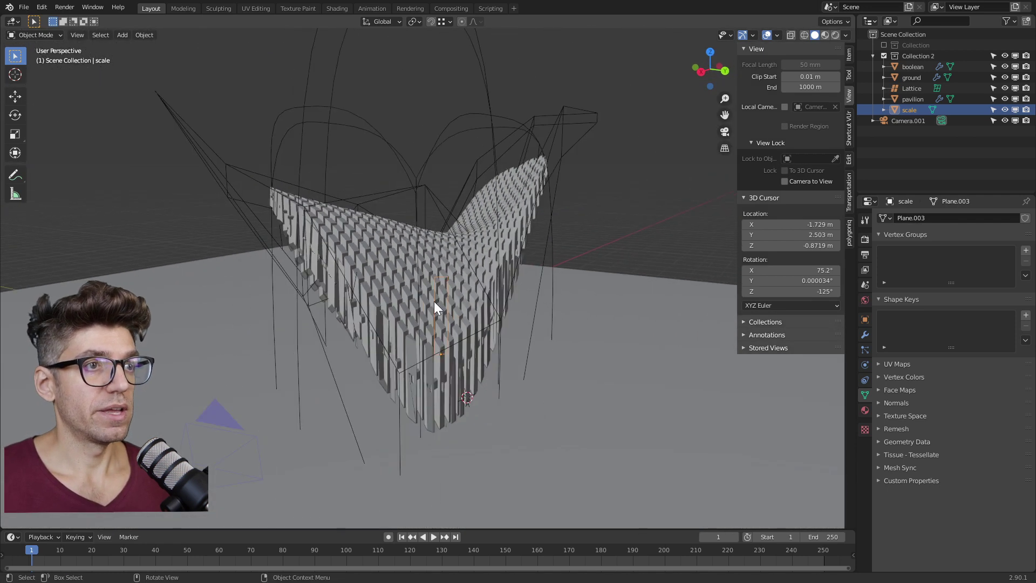
{"action": "left_click", "coordinate": [893, 121]}
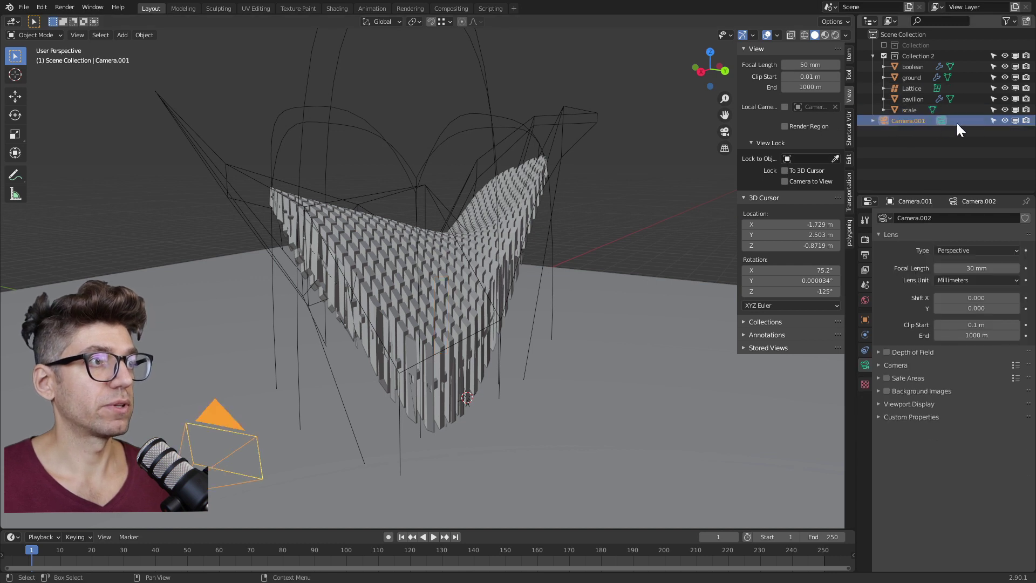
{"action": "left_click", "coordinate": [992, 121]}
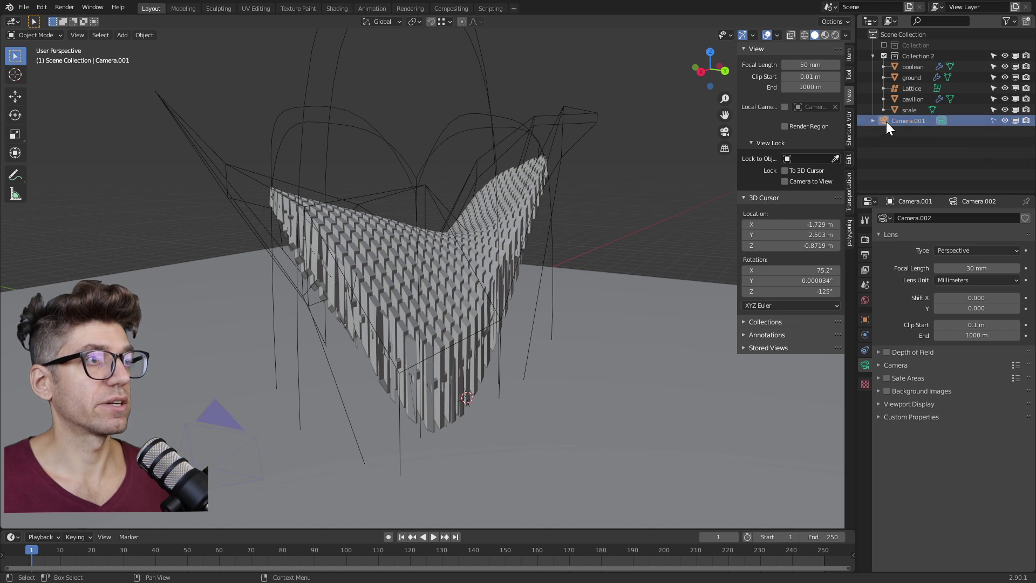
{"action": "left_click_drag", "start_coordinate": [887, 122], "coordinate": [903, 56]}
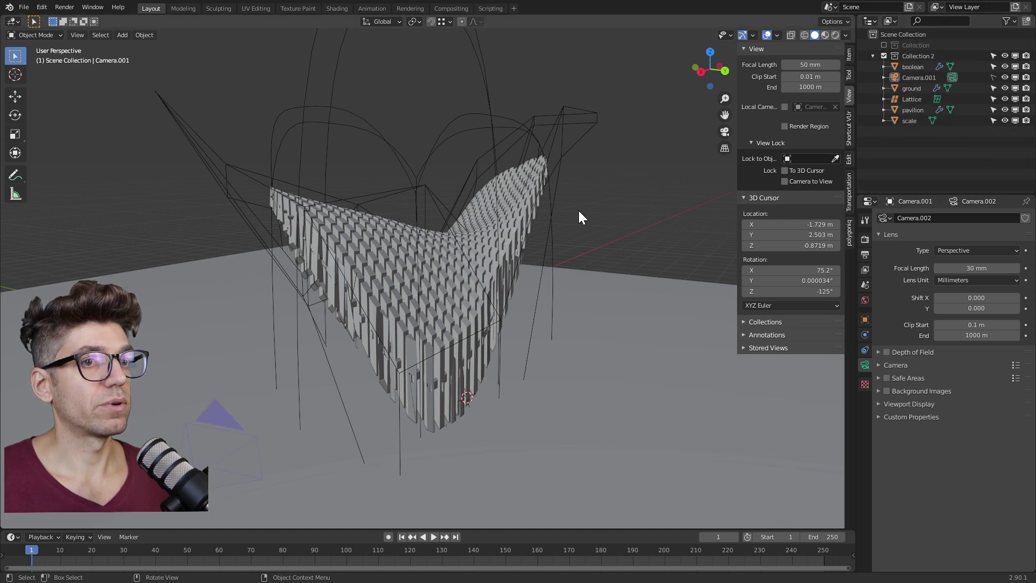
Step: Click through the scale, ground and Lattice objects while orbiting around the pavilion
{"action": "middle_click_drag", "start_coordinate": [280, 322], "coordinate": [310, 309]}
{"action": "left_click", "coordinate": [473, 332]}
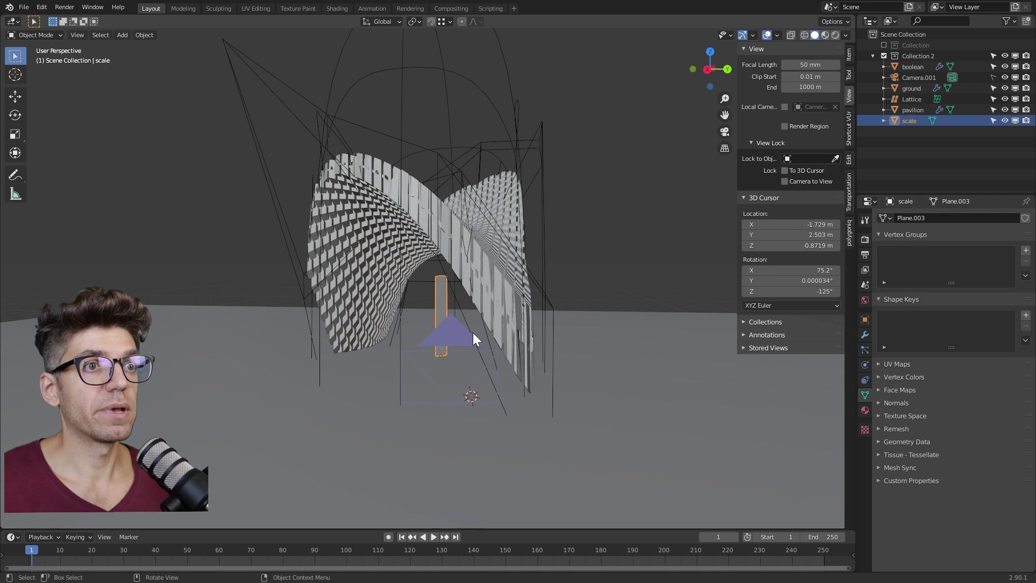
{"action": "left_click", "coordinate": [454, 337]}
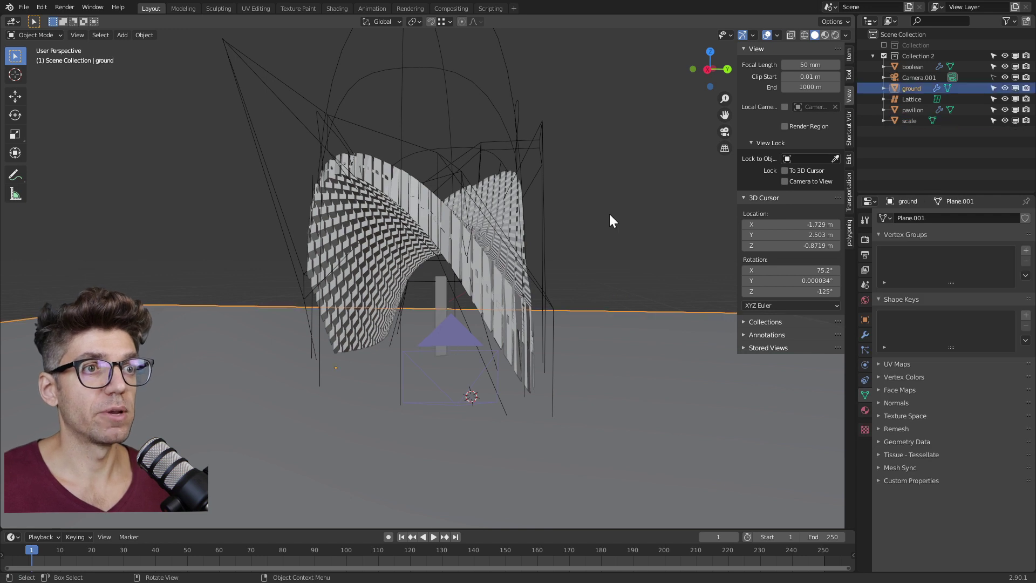
{"action": "left_click", "coordinate": [542, 300]}
{"action": "middle_click_drag", "start_coordinate": [542, 300], "coordinate": [660, 186]}
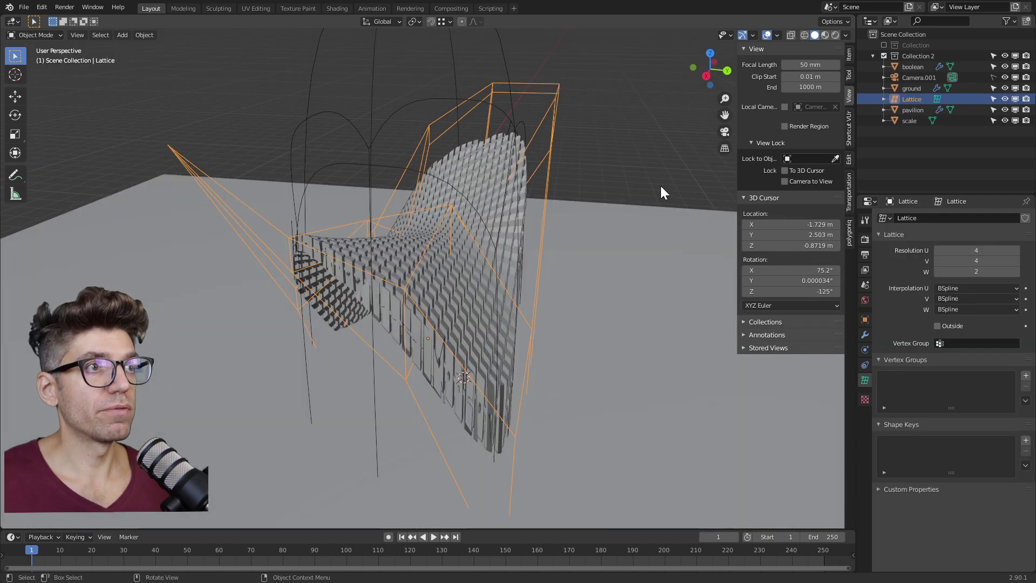
Step: View the pavilion through the scene camera in Material Preview shading with a narrower sidebar
{"action": "left_click", "coordinate": [728, 132]}
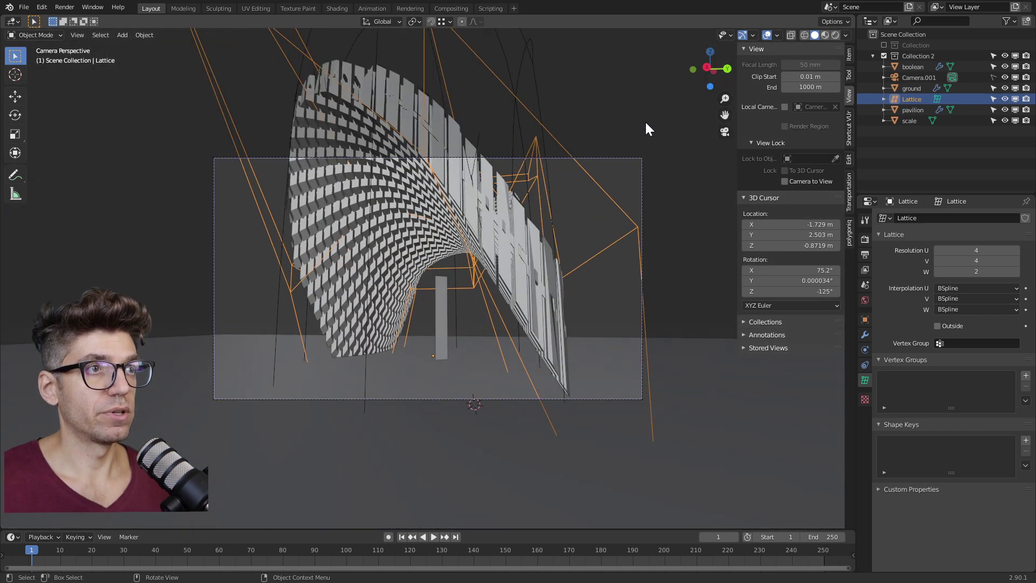
{"action": "left_click", "coordinate": [824, 37]}
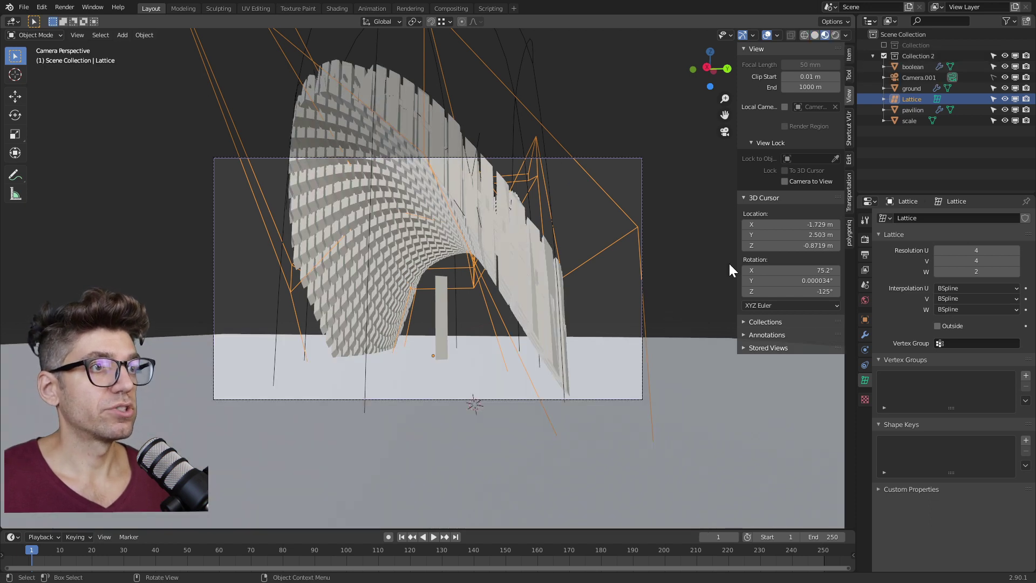
{"action": "left_click_drag", "start_coordinate": [735, 226], "coordinate": [765, 226]}
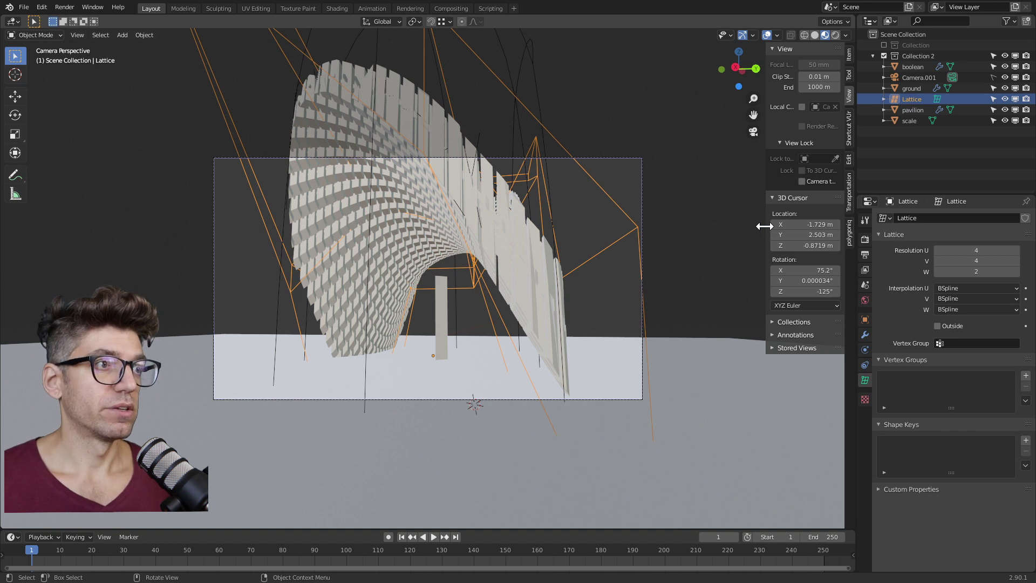
{"action": "left_click", "coordinate": [866, 240]}
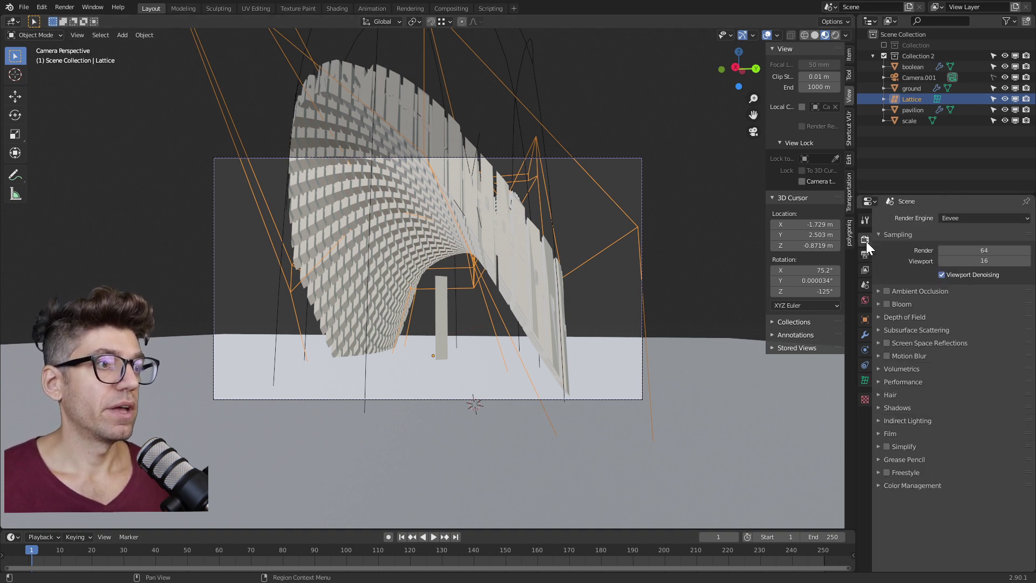
Step: Enable Ambient Occlusion, Bloom and Screen Space Reflections in Eevee
{"action": "left_click", "coordinate": [886, 291]}
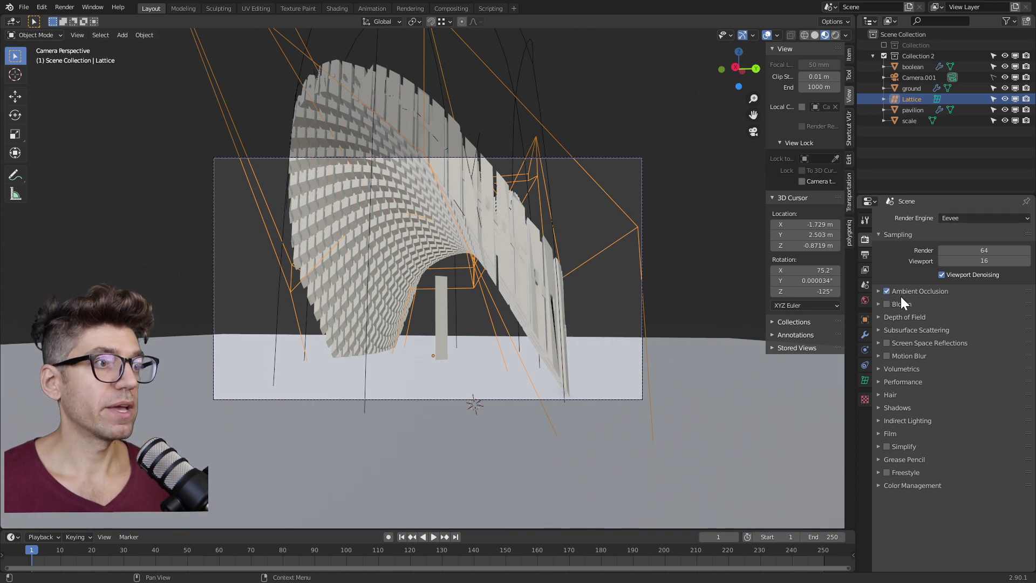
{"action": "left_click", "coordinate": [887, 304]}
{"action": "left_click", "coordinate": [888, 343]}
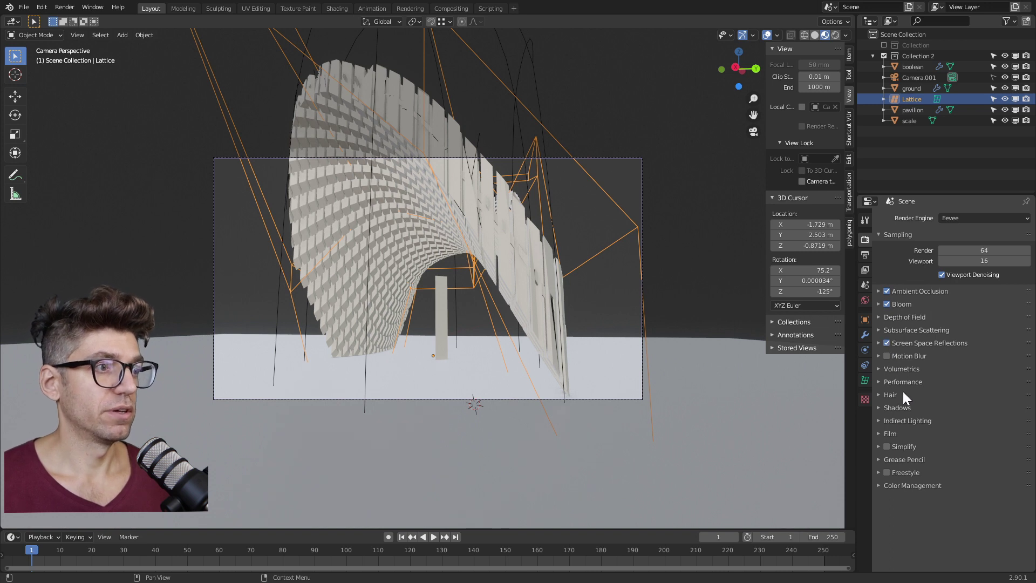
Step: Set cube and cascade shadow sizes to 2048 px and turn off soft shadows
{"action": "left_click", "coordinate": [881, 408]}
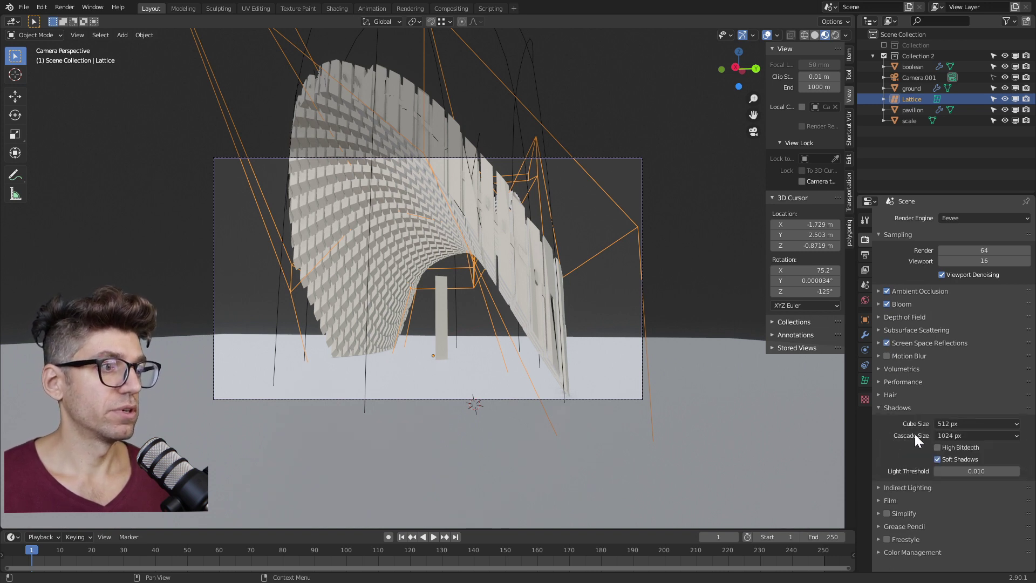
{"action": "left_click", "coordinate": [953, 422]}
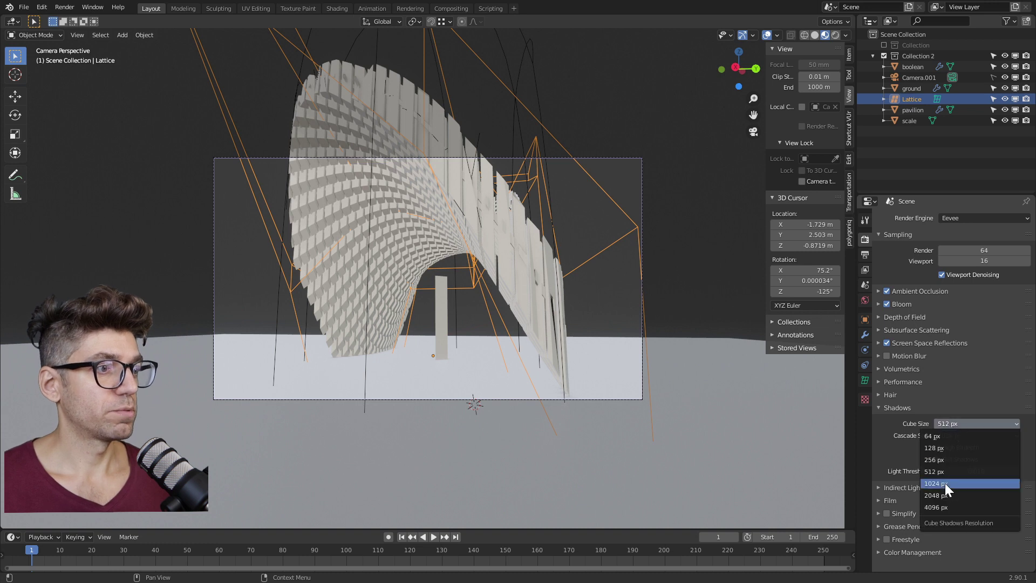
{"action": "left_click", "coordinate": [943, 494]}
{"action": "left_click", "coordinate": [951, 434]}
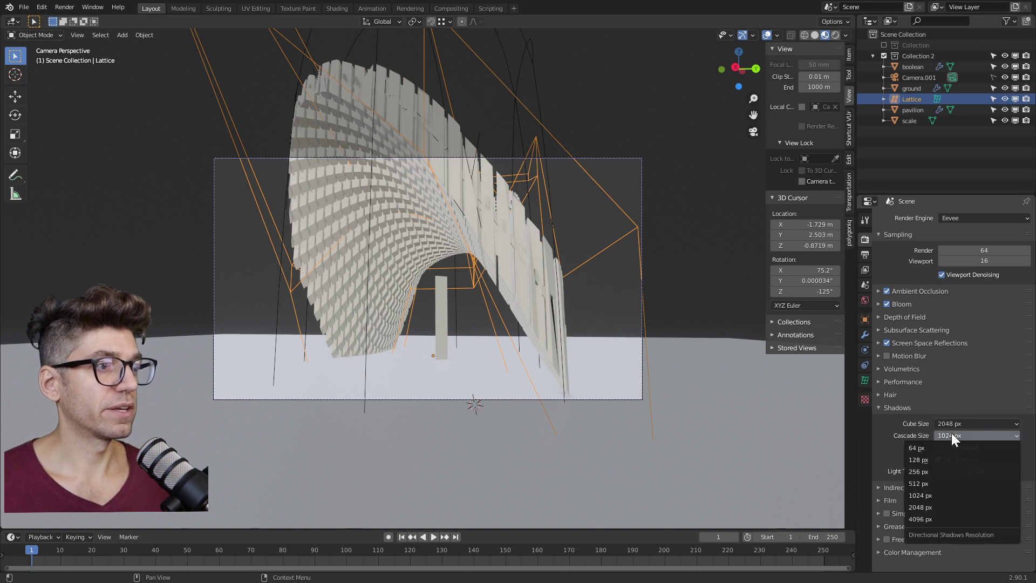
{"action": "left_click", "coordinate": [937, 508]}
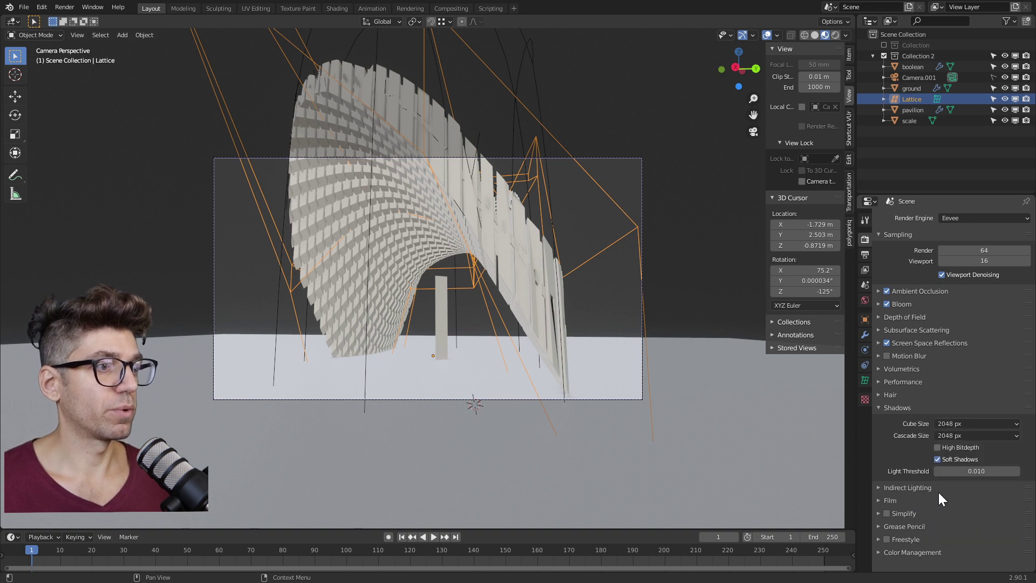
{"action": "left_click", "coordinate": [938, 459]}
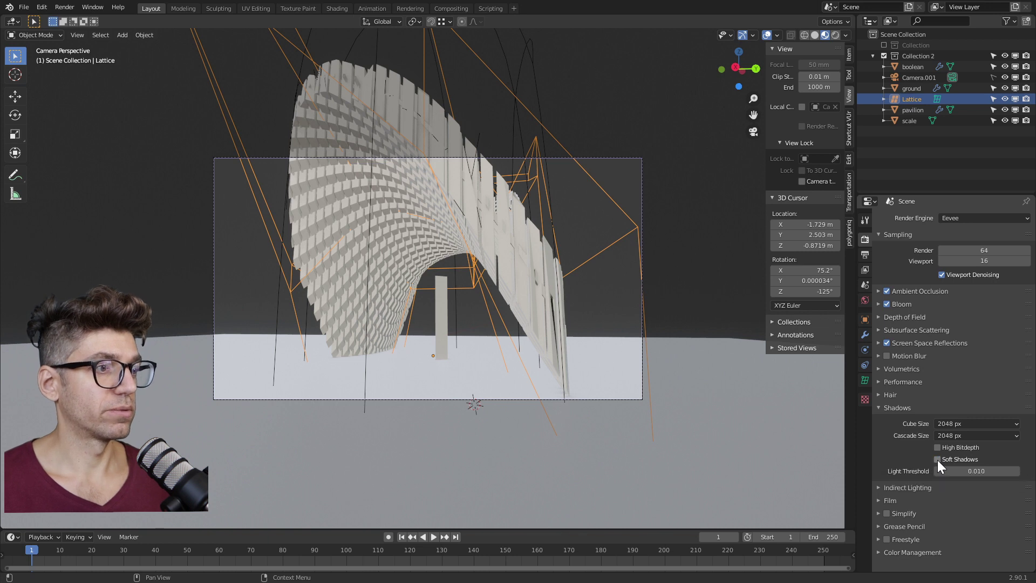
Step: Set the ambient occlusion distance to 3.5 m and deselect the lattice
{"action": "left_click", "coordinate": [878, 291]}
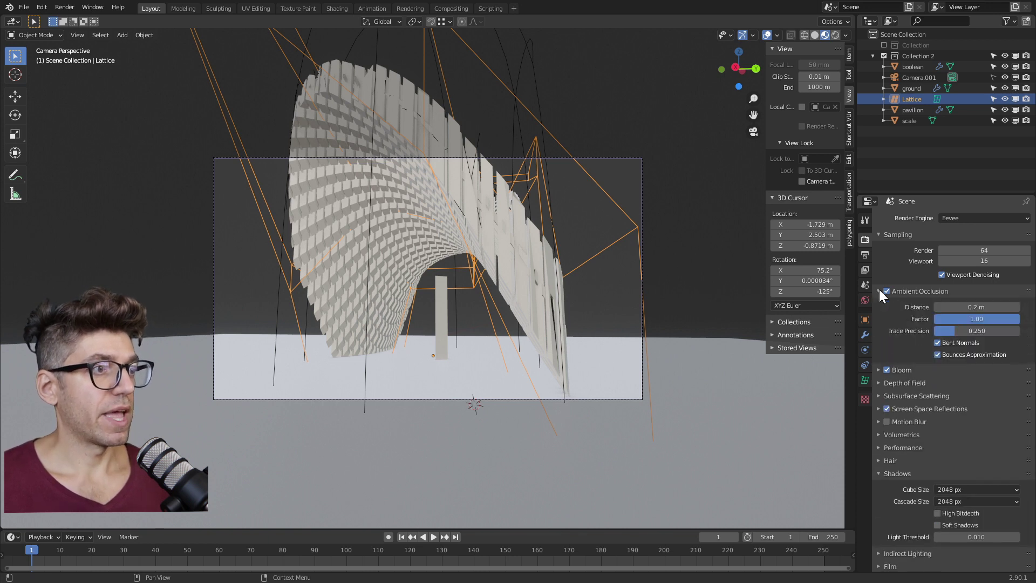
{"action": "left_click", "coordinate": [967, 306]}
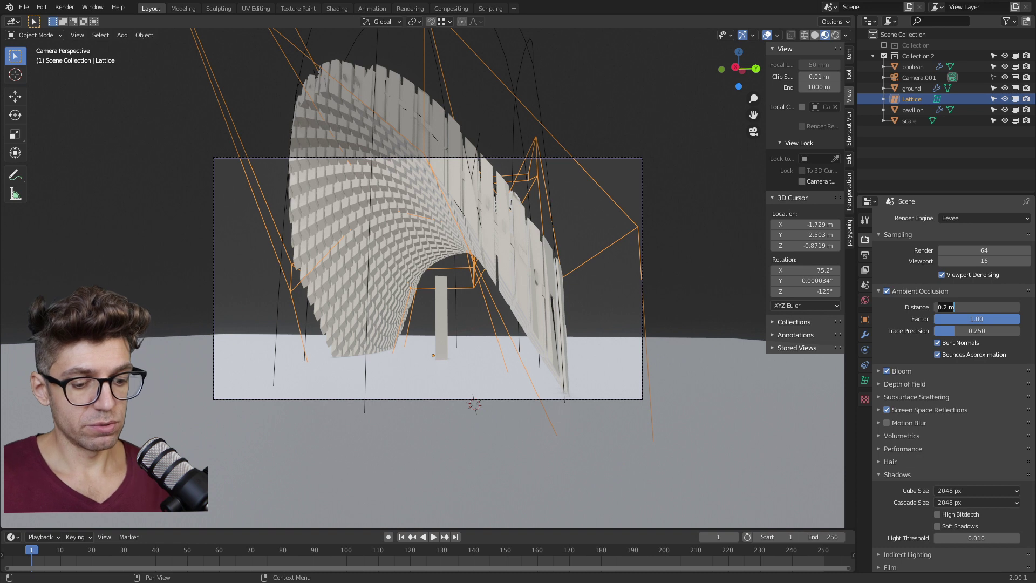
{"action": "key", "text": "Return"}
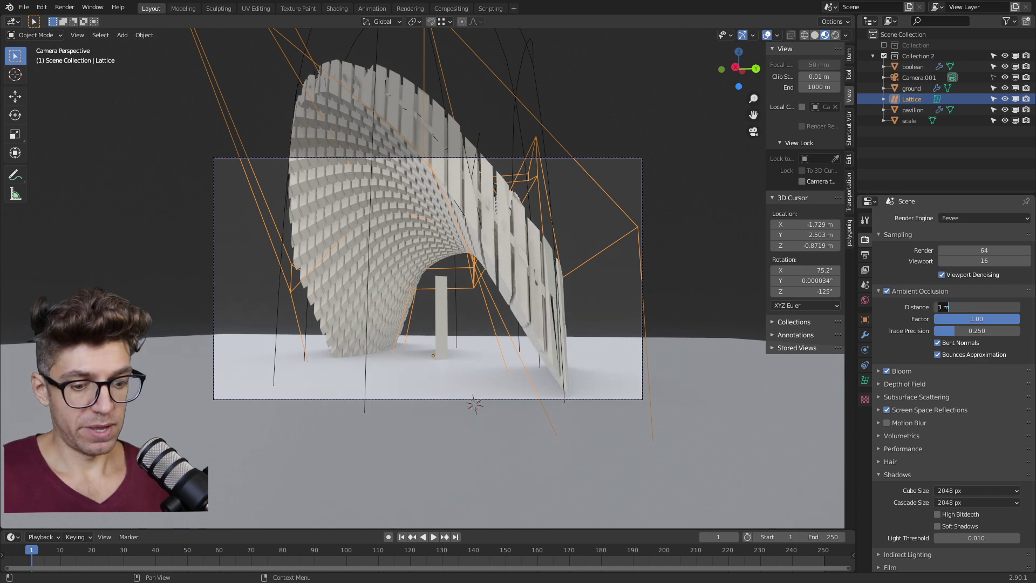
{"action": "key", "text": "BackSpace"}
{"action": "key", "text": "BackSpace"}
{"action": "type", "text": ".5"}
{"action": "key", "text": "Return"}
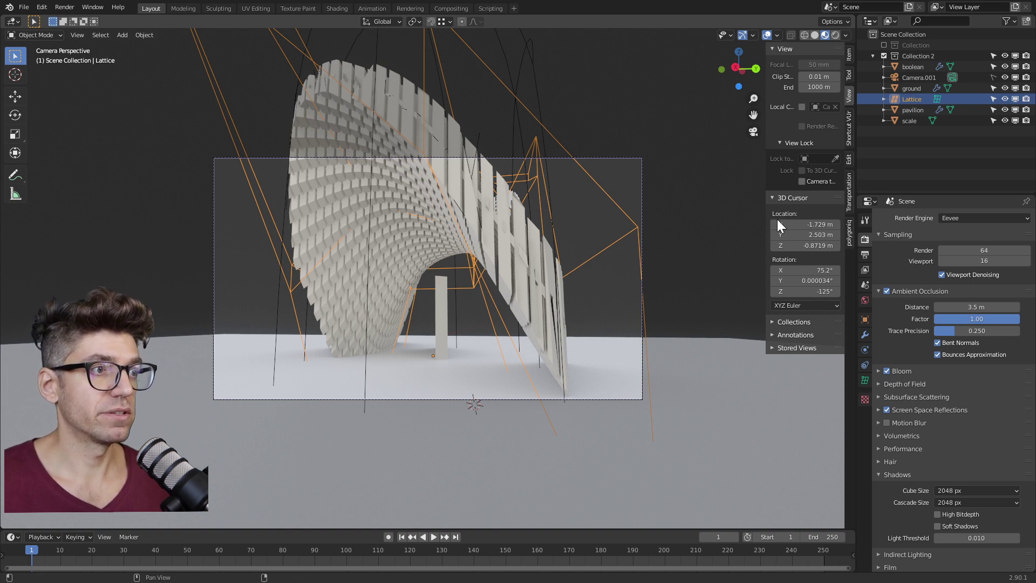
{"action": "left_click", "coordinate": [618, 124]}
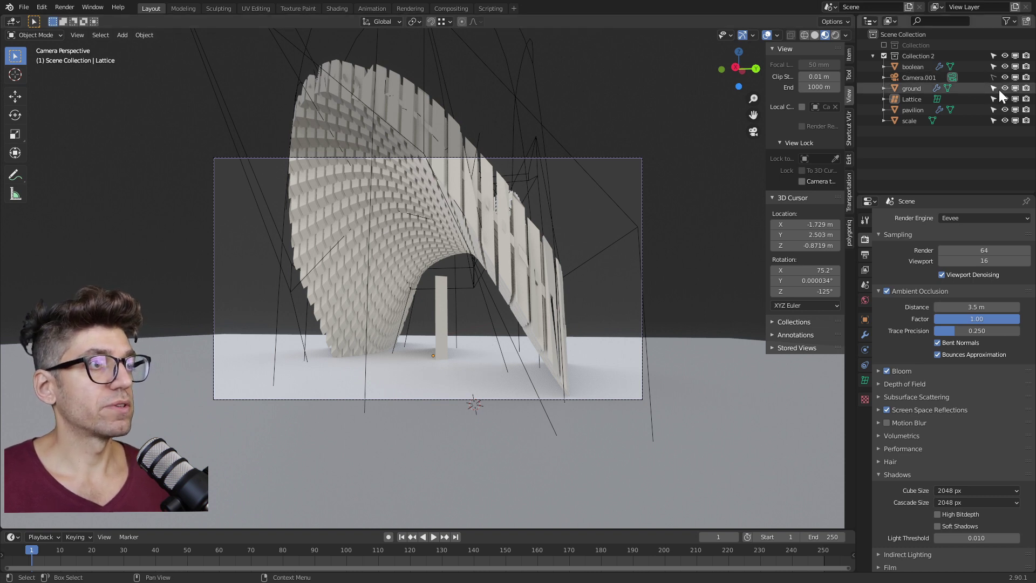
Step: Give the ground a new material with a darker grey base colour
{"action": "left_click", "coordinate": [696, 384]}
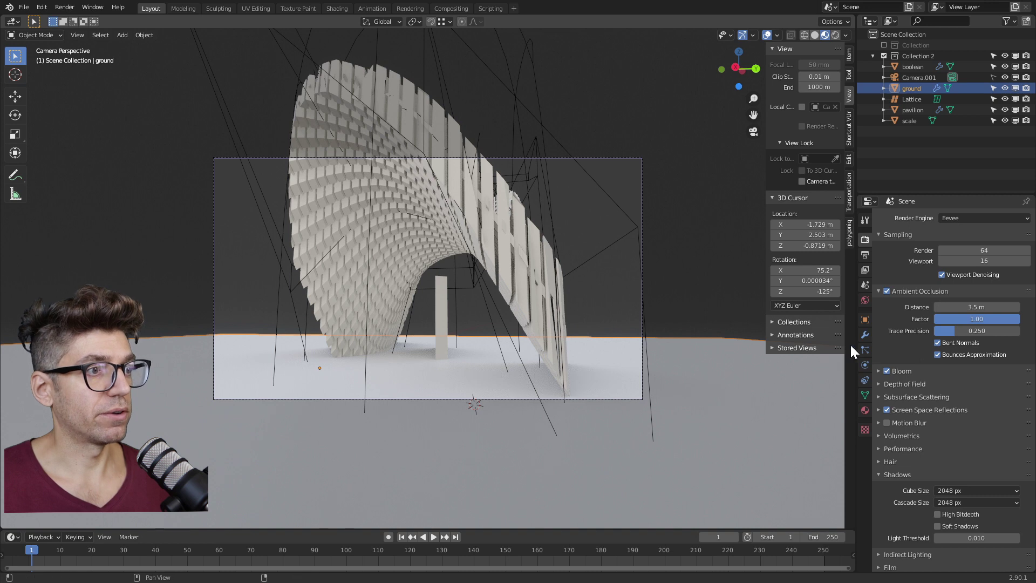
{"action": "left_click", "coordinate": [864, 411]}
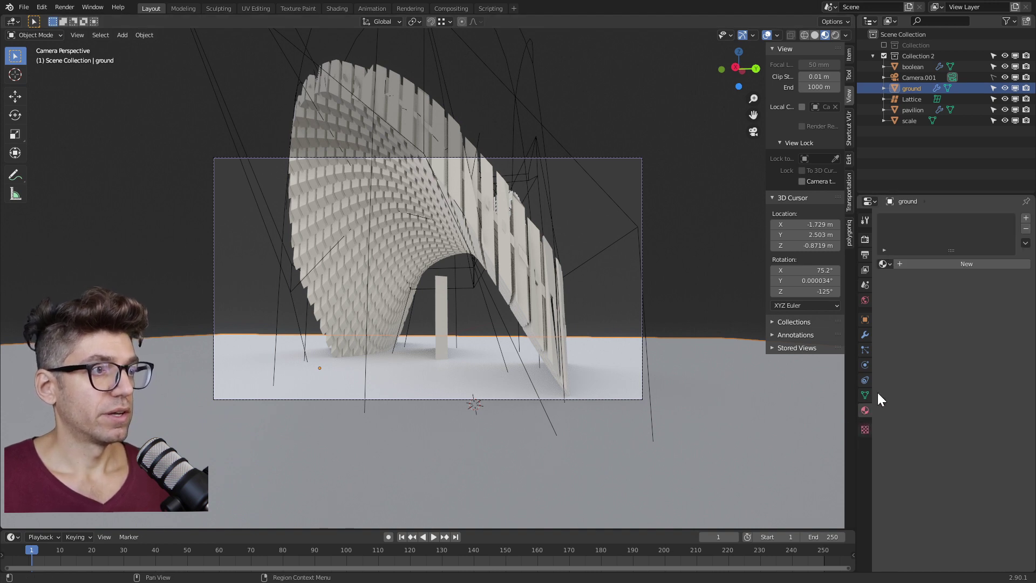
{"action": "left_click", "coordinate": [944, 264]}
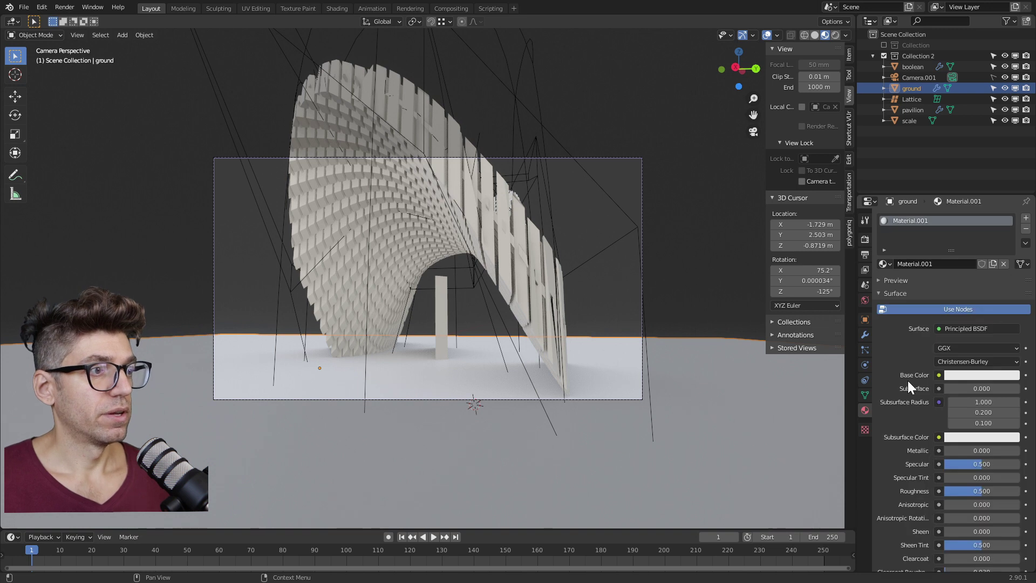
{"action": "left_click", "coordinate": [965, 375]}
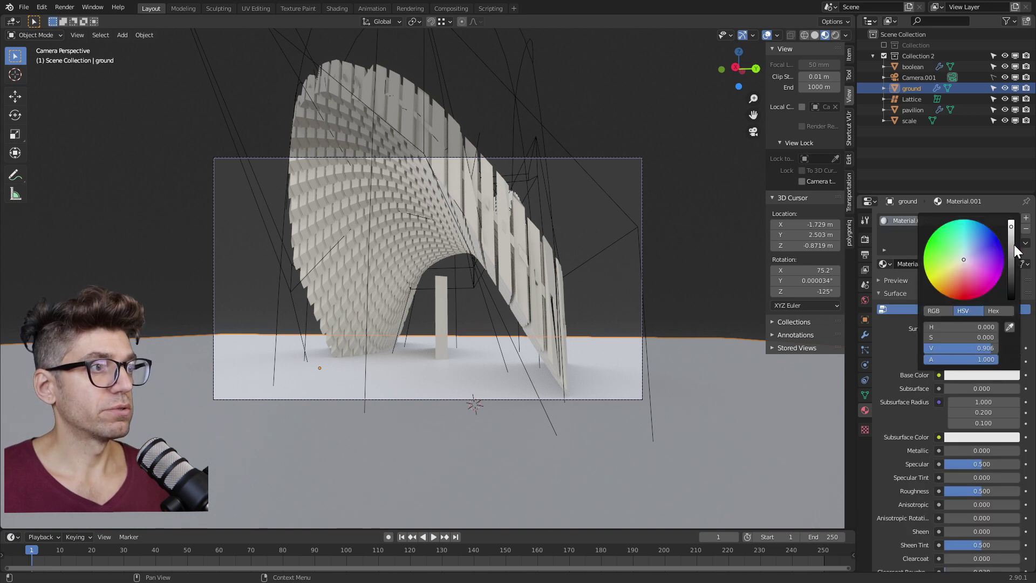
{"action": "left_click_drag", "start_coordinate": [1012, 258], "coordinate": [1012, 270]}
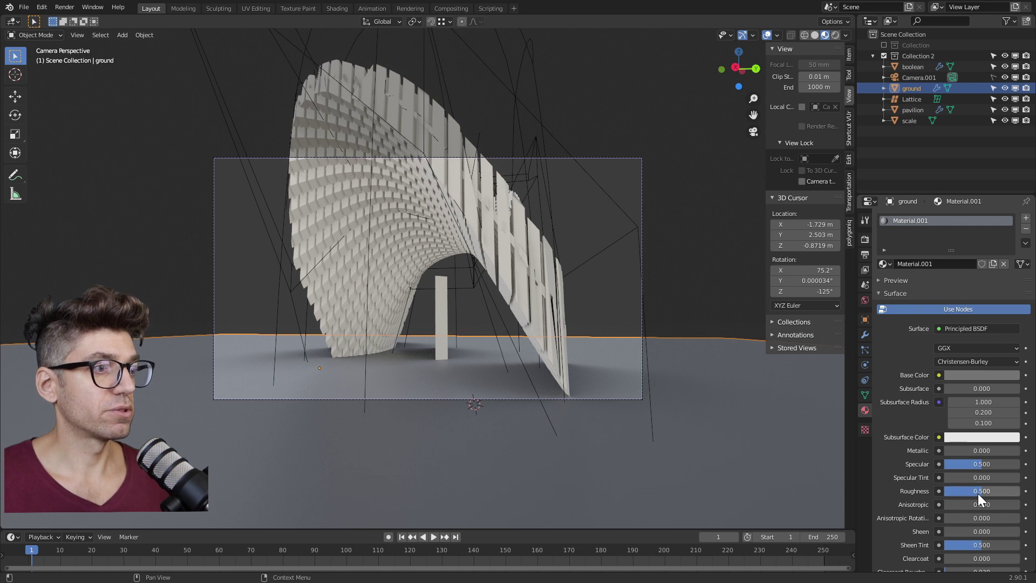
Step: Lower the ground material's roughness to 0.202
{"action": "left_click_drag", "start_coordinate": [978, 493], "coordinate": [957, 494]}
{"action": "left_click", "coordinate": [964, 375]}
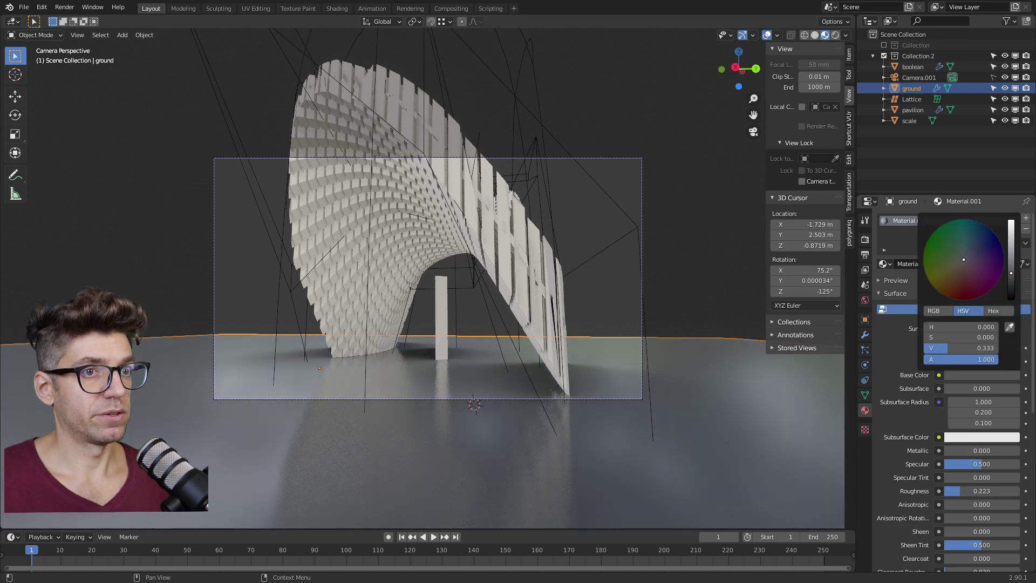
{"action": "left_click", "coordinate": [691, 157]}
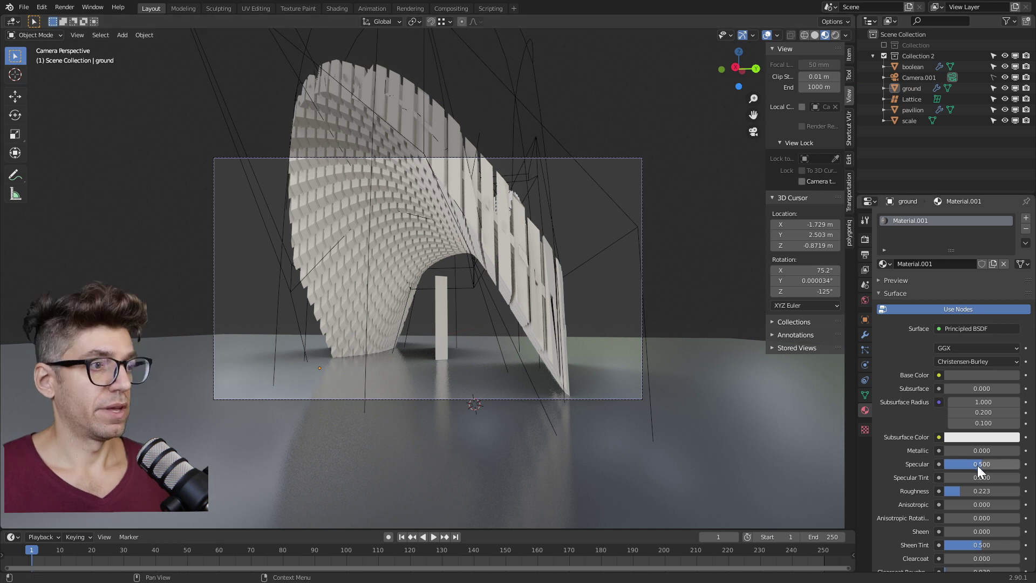
{"action": "left_click_drag", "start_coordinate": [954, 491], "coordinate": [952, 491]}
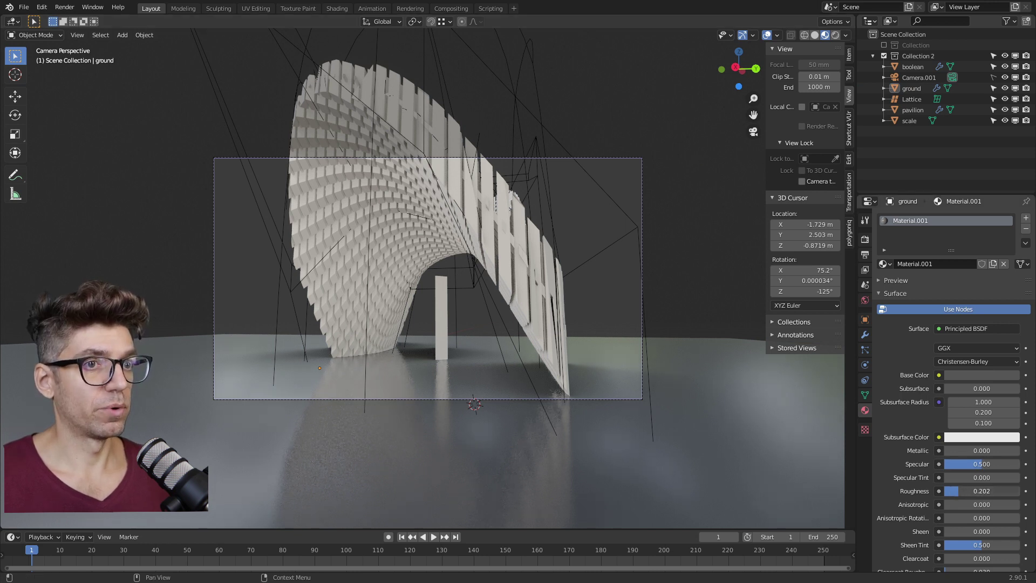
{"action": "left_click", "coordinate": [913, 110]}
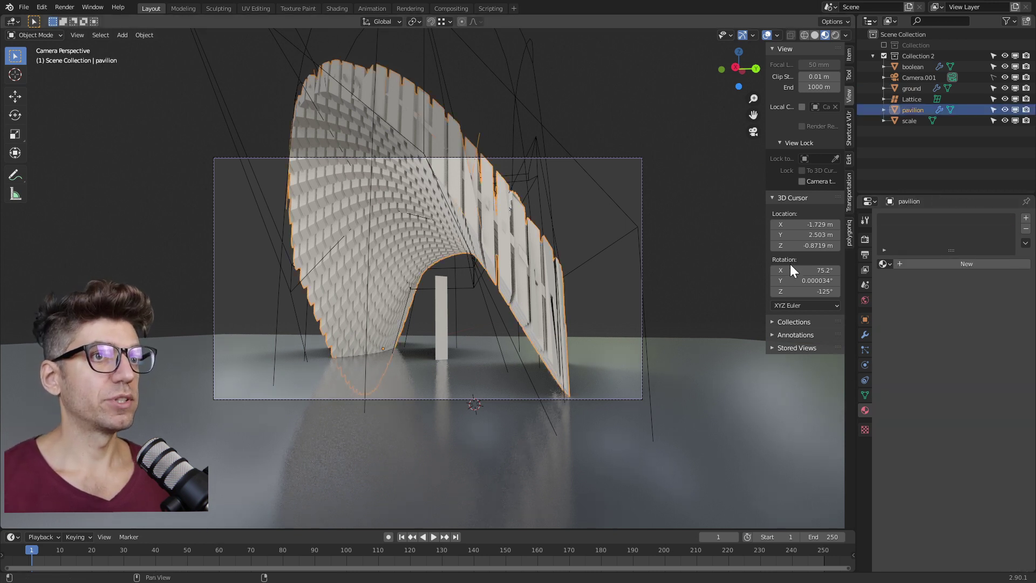
Step: Create a new material named 'pavilion' and brighten its base colour value to 0.960
{"action": "left_click", "coordinate": [921, 263]}
{"action": "left_click", "coordinate": [927, 262]}
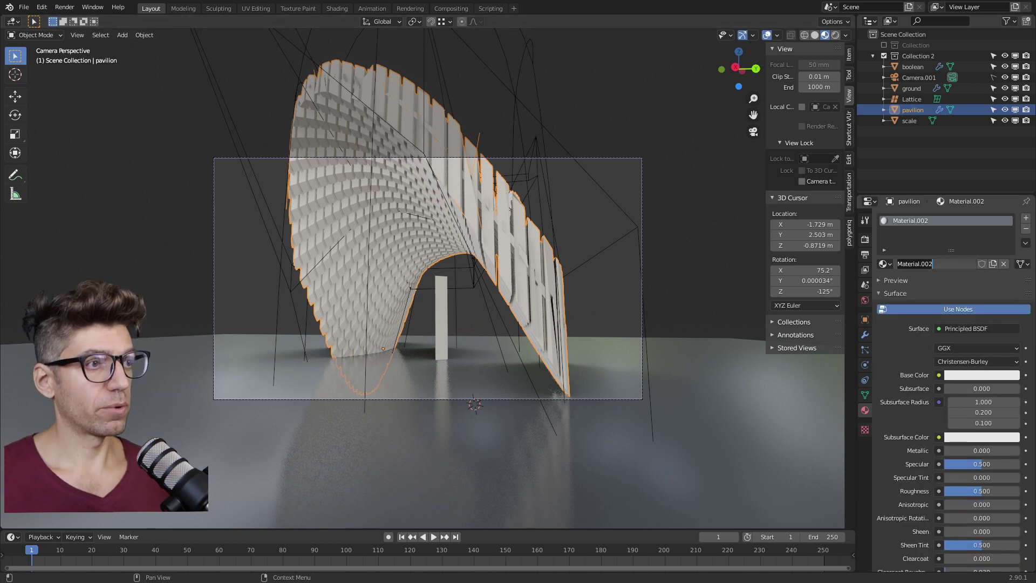
{"action": "type", "text": "pav"}
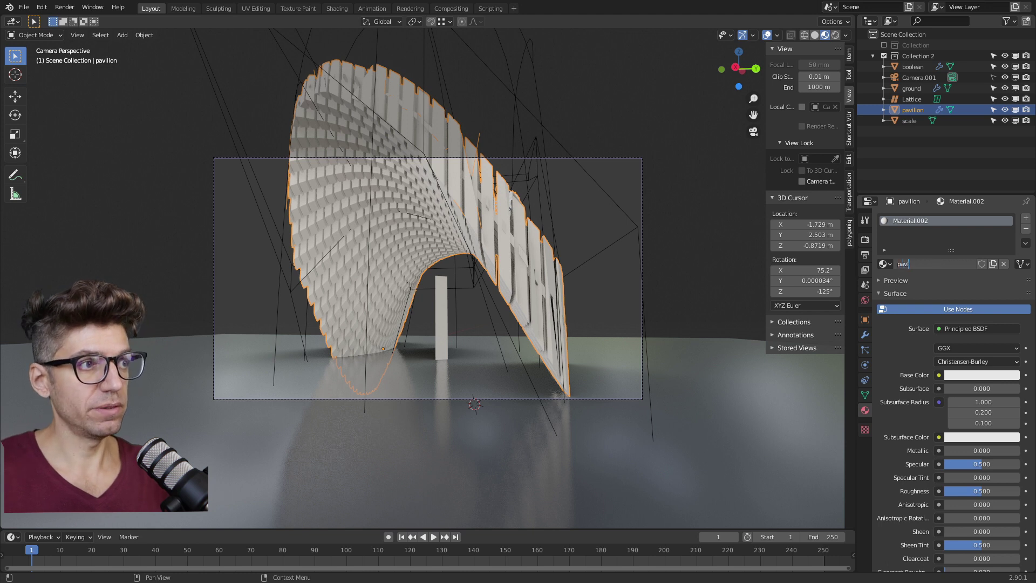
{"action": "type", "text": "ilion"}
{"action": "key", "text": "Return"}
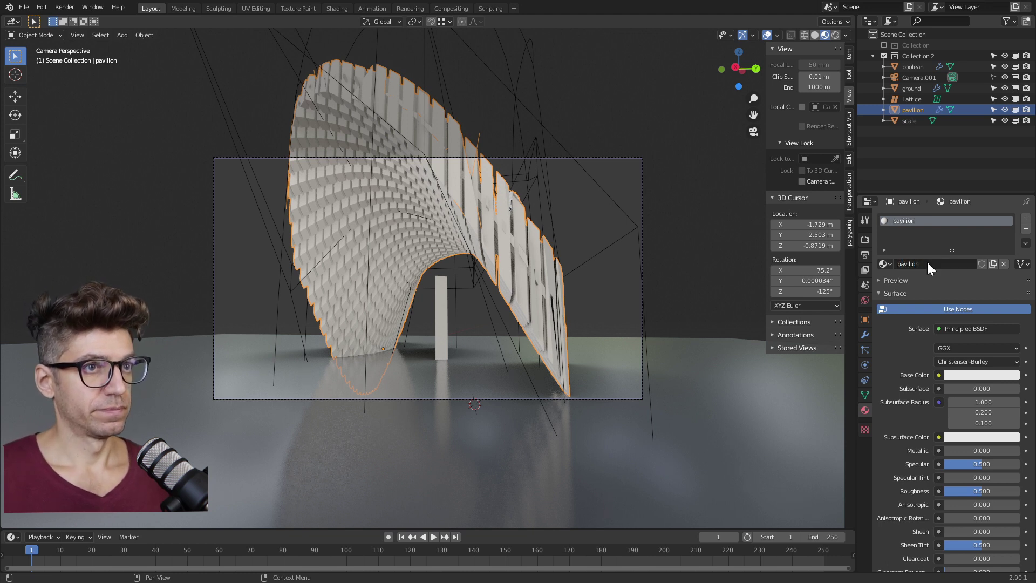
{"action": "left_click", "coordinate": [977, 374]}
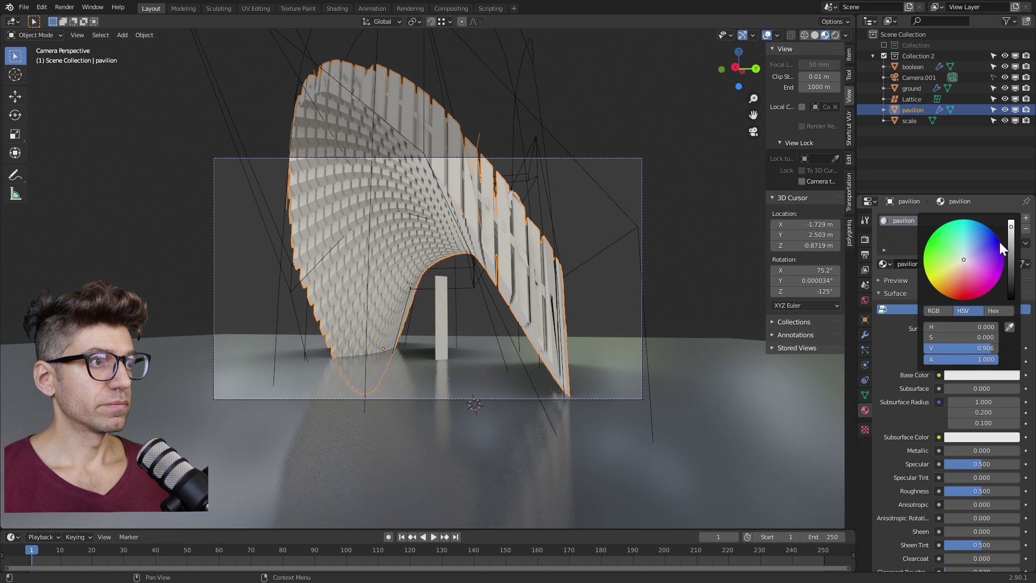
{"action": "left_click_drag", "start_coordinate": [1013, 234], "coordinate": [1011, 224]}
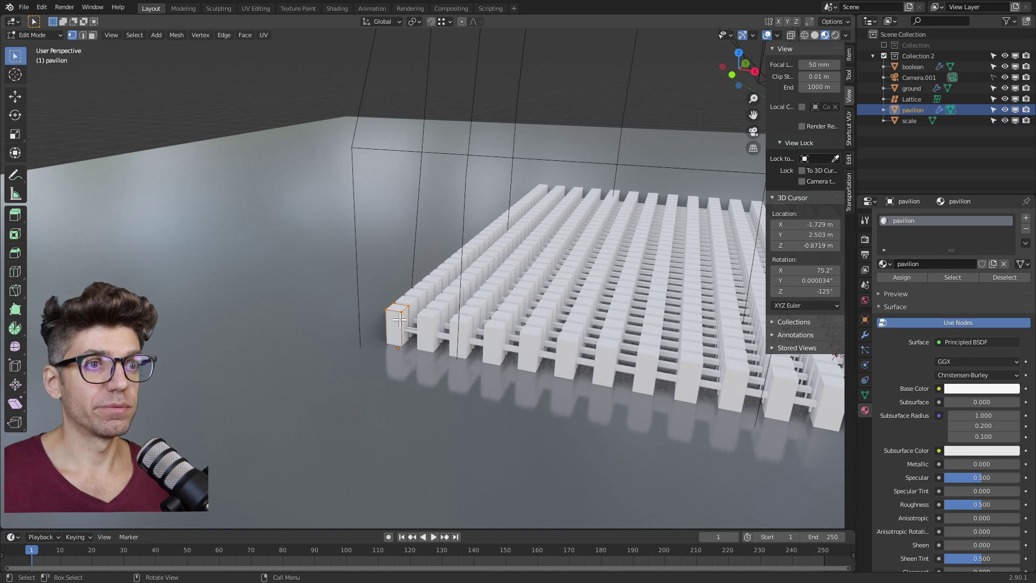
Step: In X-ray, select one whole horizontal beam and add a second material slot
{"action": "scroll", "coordinate": [385, 354], "scroll_direction": "up", "scroll_amount": 3}
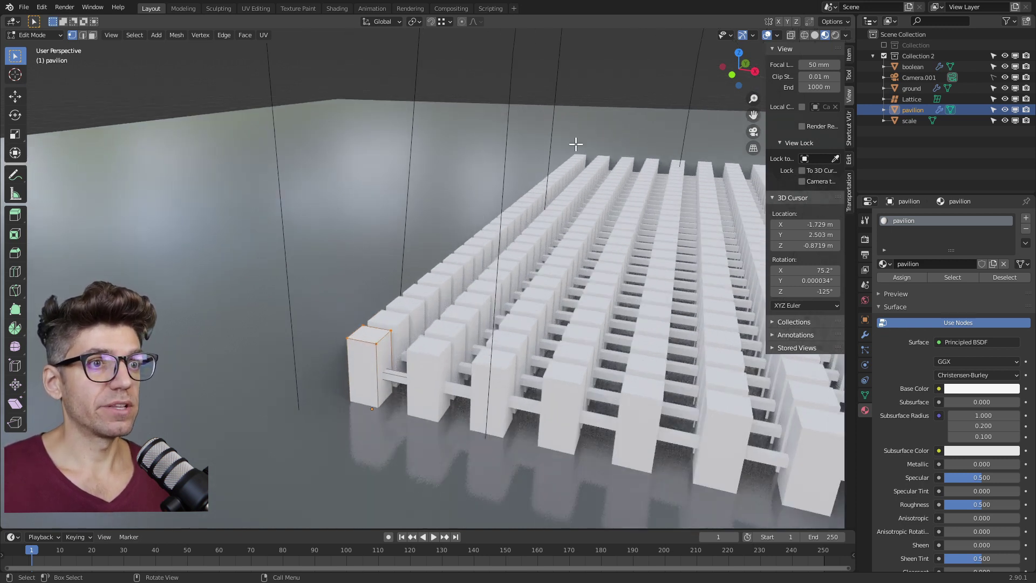
{"action": "left_click", "coordinate": [791, 34]}
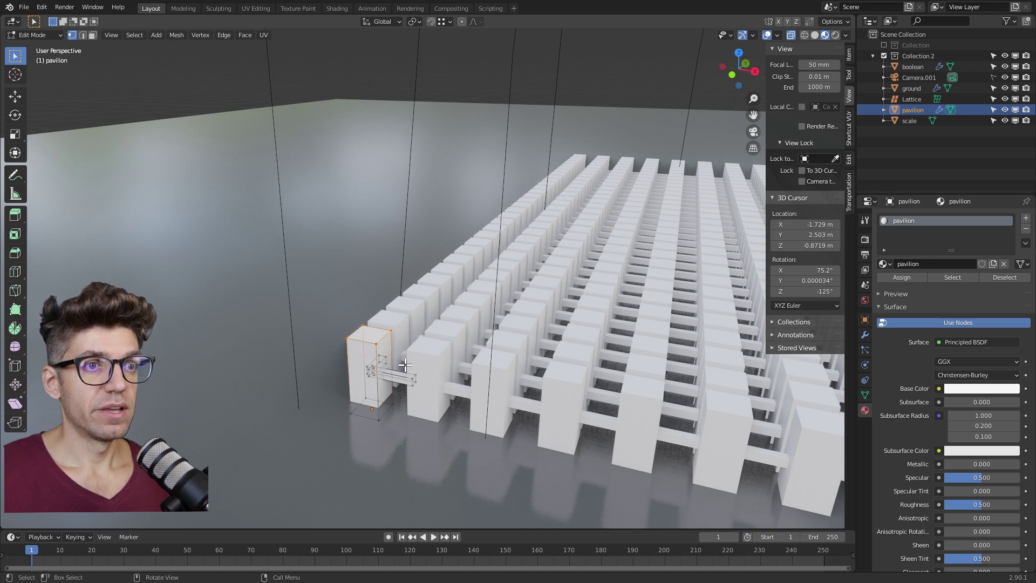
{"action": "left_click", "coordinate": [134, 35]}
{"action": "left_click", "coordinate": [146, 59]}
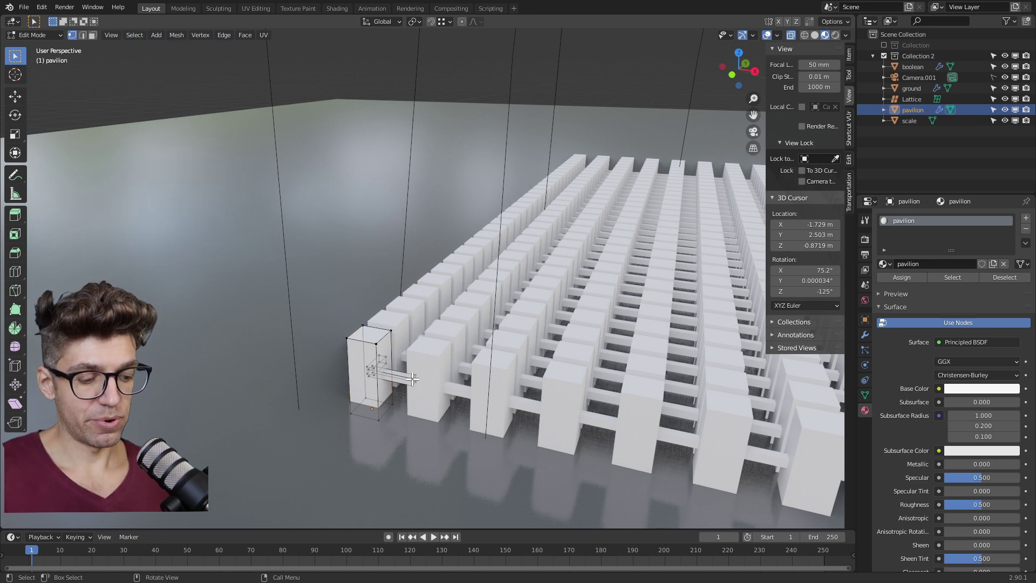
{"action": "left_click", "coordinate": [412, 378]}
{"action": "key", "text": "ctrl+l"}
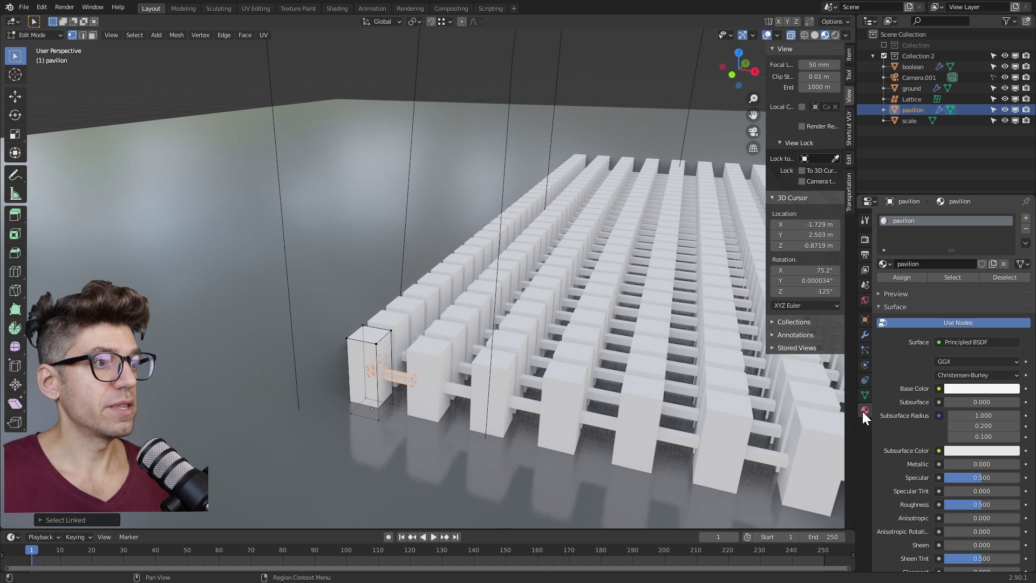
{"action": "left_click", "coordinate": [1026, 219]}
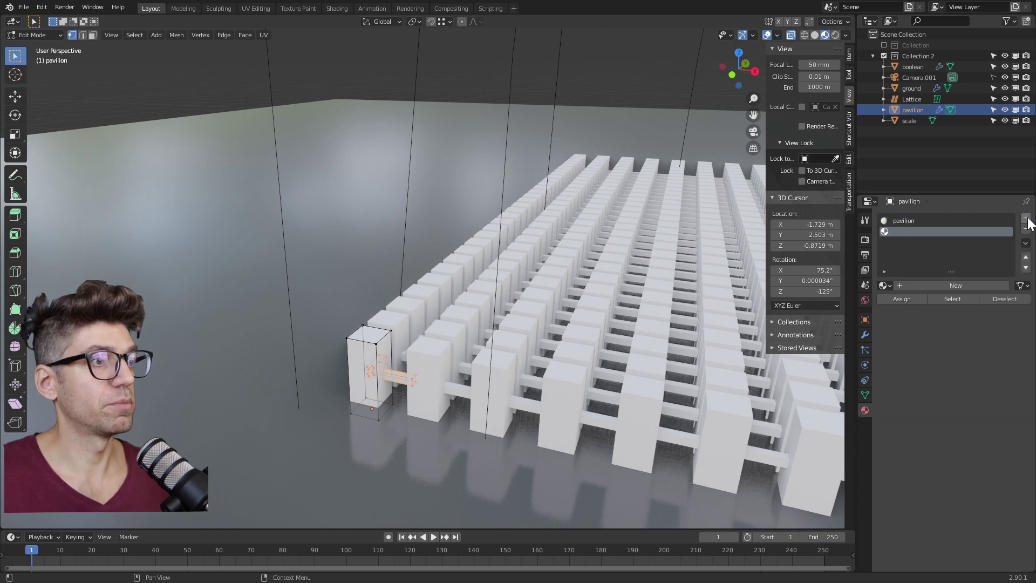
Step: Create a new material named 'pavilion supports' and assign it to the selected beams
{"action": "left_click", "coordinate": [959, 286]}
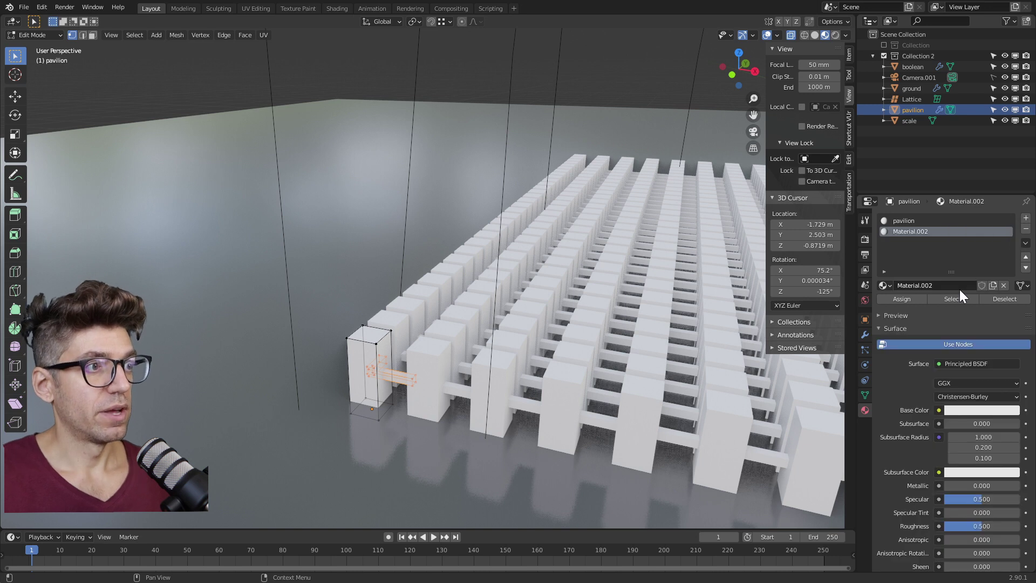
{"action": "double_click", "coordinate": [915, 283]}
{"action": "type", "text": "pa"}
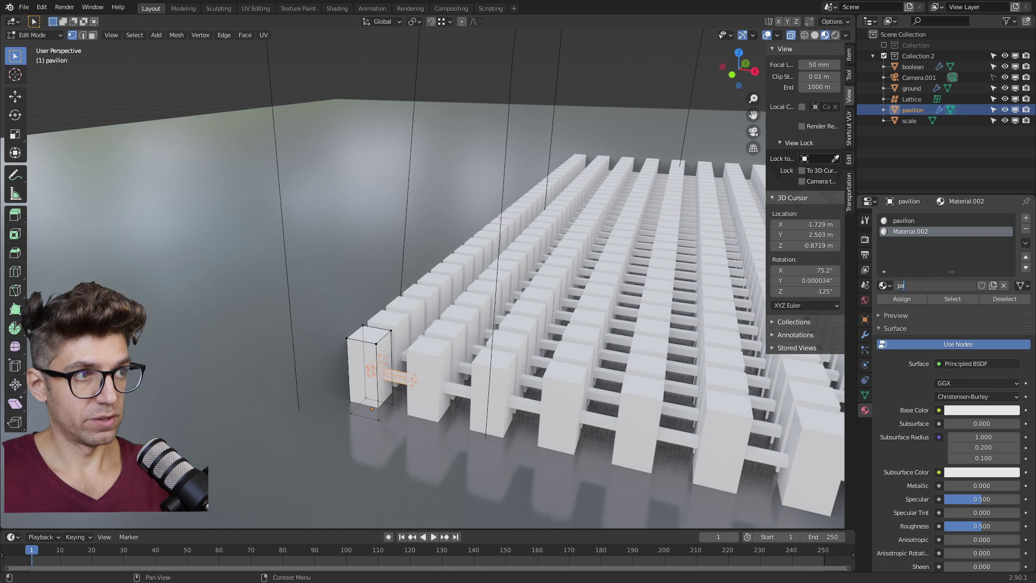
{"action": "type", "text": "vilion supports"}
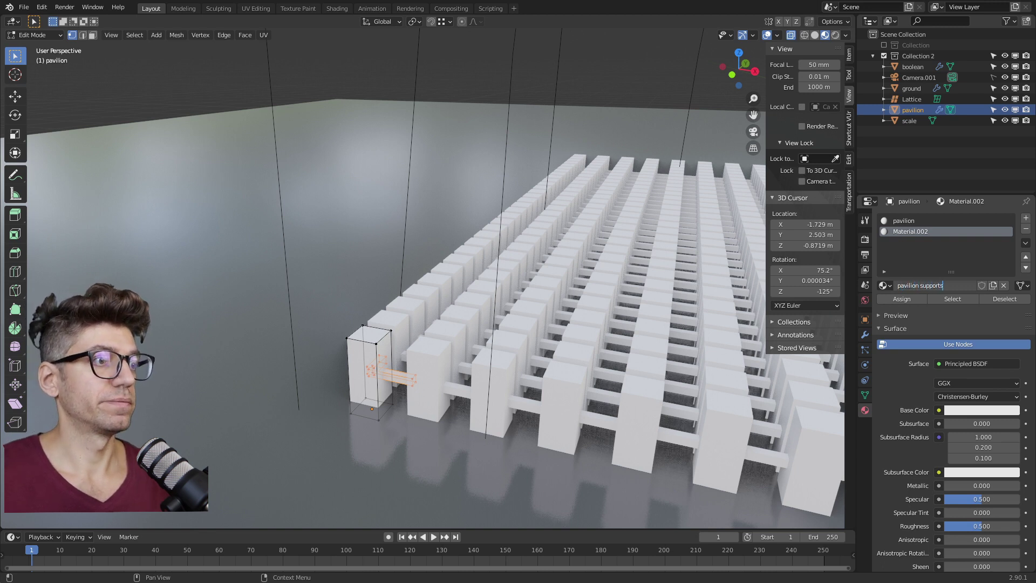
{"action": "key", "text": "Return"}
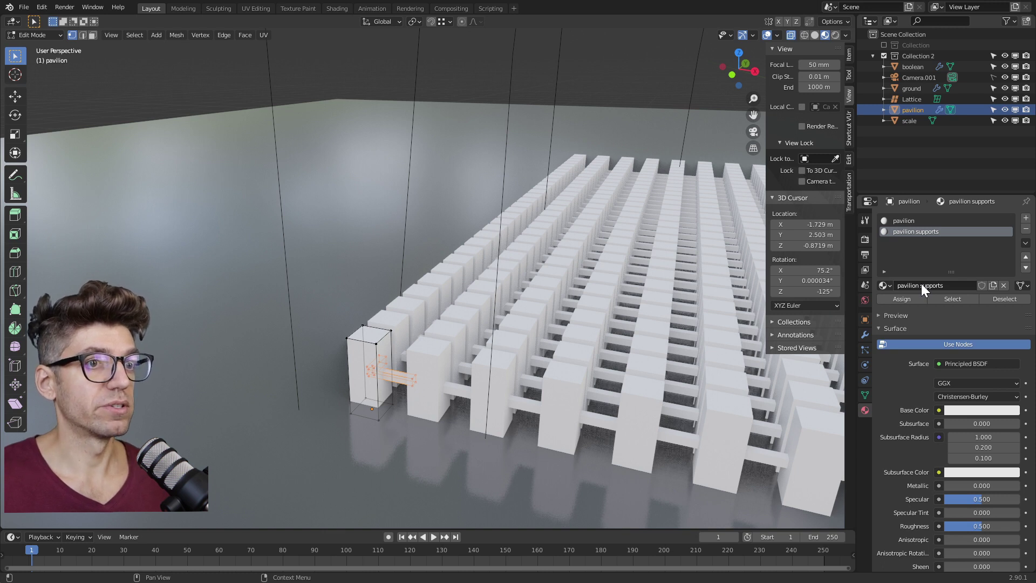
{"action": "left_click", "coordinate": [914, 296]}
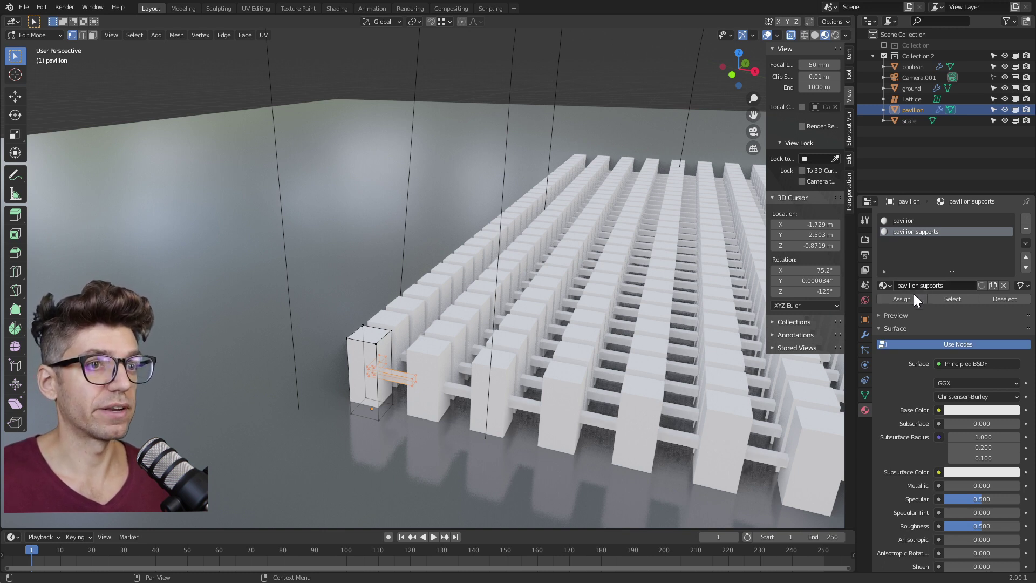
Step: Set the supports' base colour to a dark desaturated grey (S 0.072, V 0.520)
{"action": "left_click", "coordinate": [977, 411]}
{"action": "left_click", "coordinate": [985, 280]}
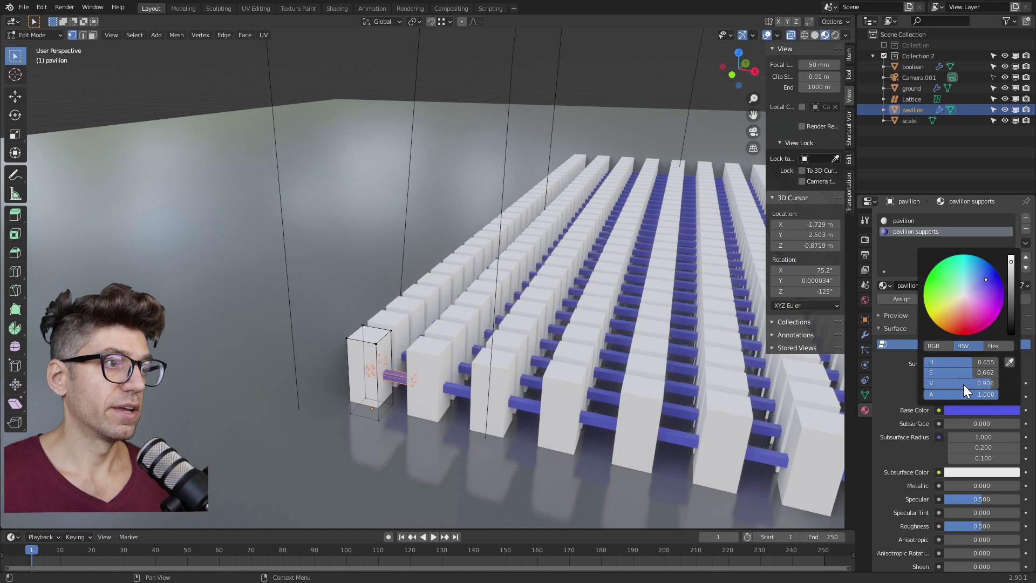
{"action": "left_click", "coordinate": [967, 296]}
{"action": "left_click", "coordinate": [1011, 293]}
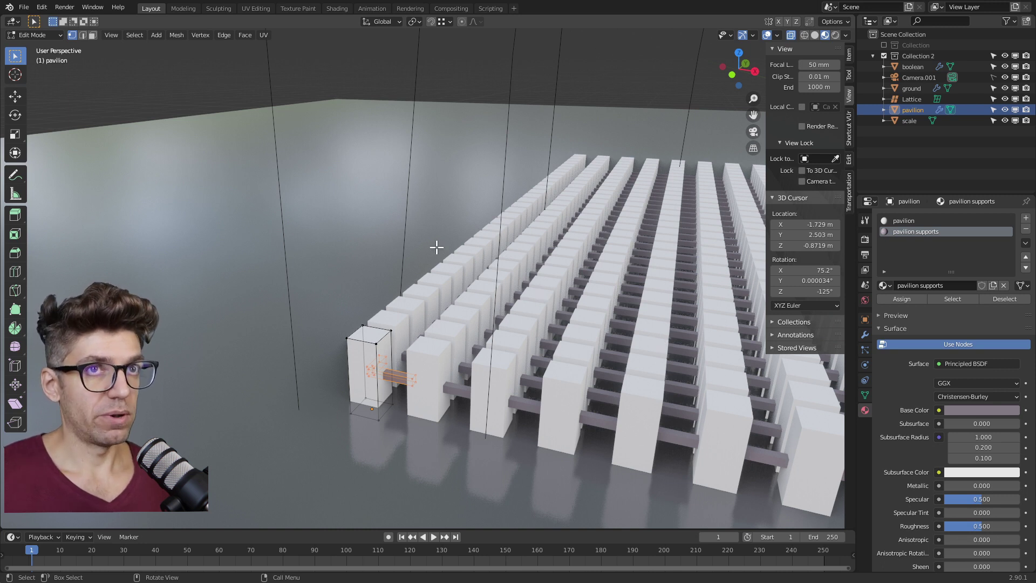
Step: Return to Object Mode, lock Camera.001 to the view and orbit it around the pavilion
{"action": "left_click", "coordinate": [42, 36]}
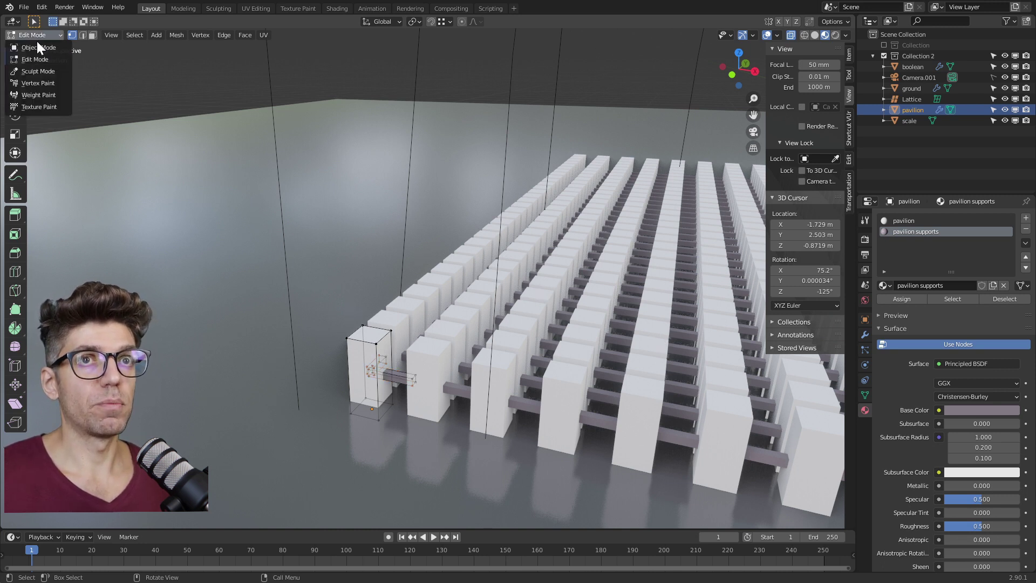
{"action": "left_click", "coordinate": [38, 47]}
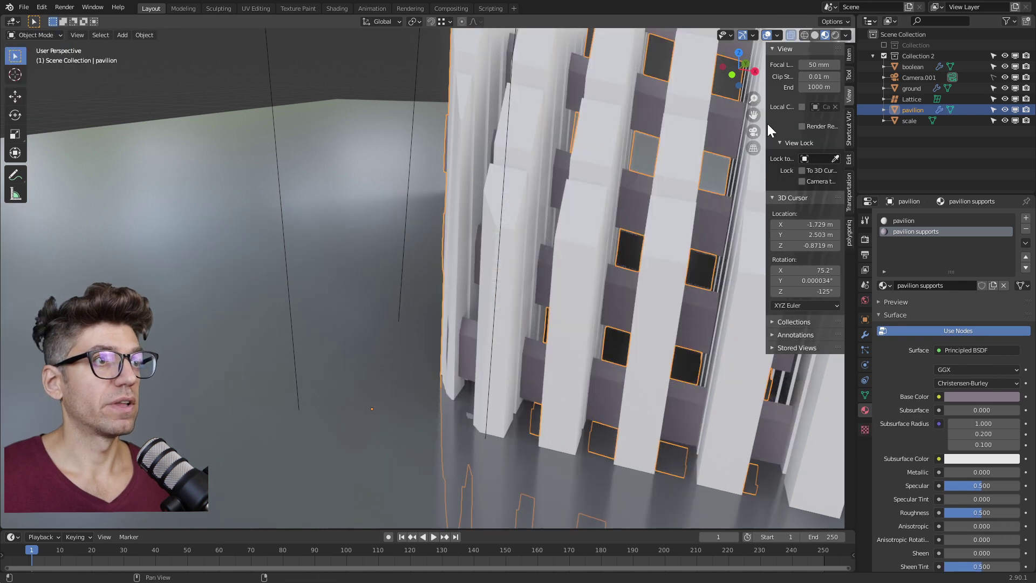
{"action": "left_click", "coordinate": [753, 132]}
{"action": "scroll", "coordinate": [410, 254], "scroll_direction": "up", "scroll_amount": 3}
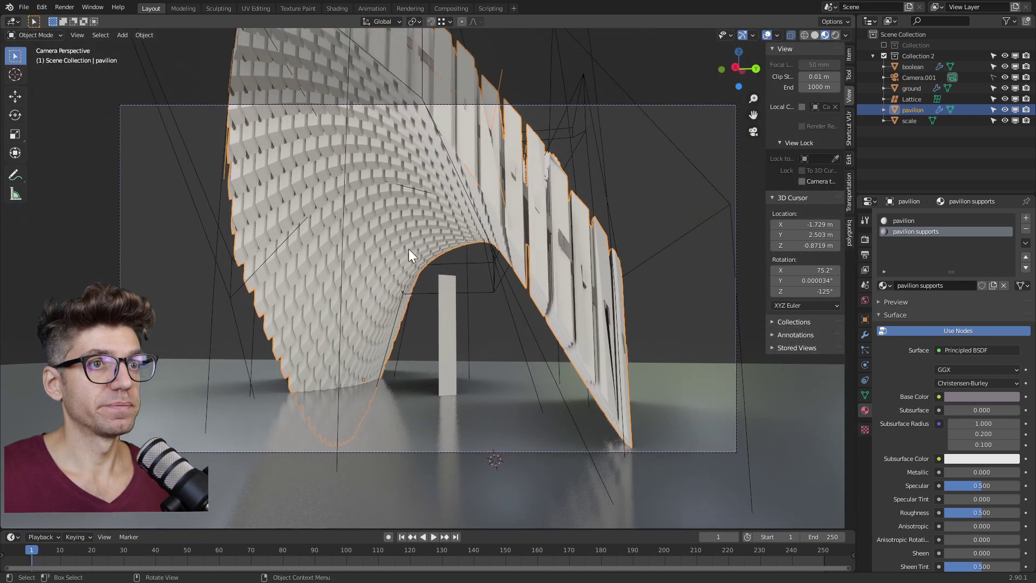
{"action": "left_click", "coordinate": [410, 253]}
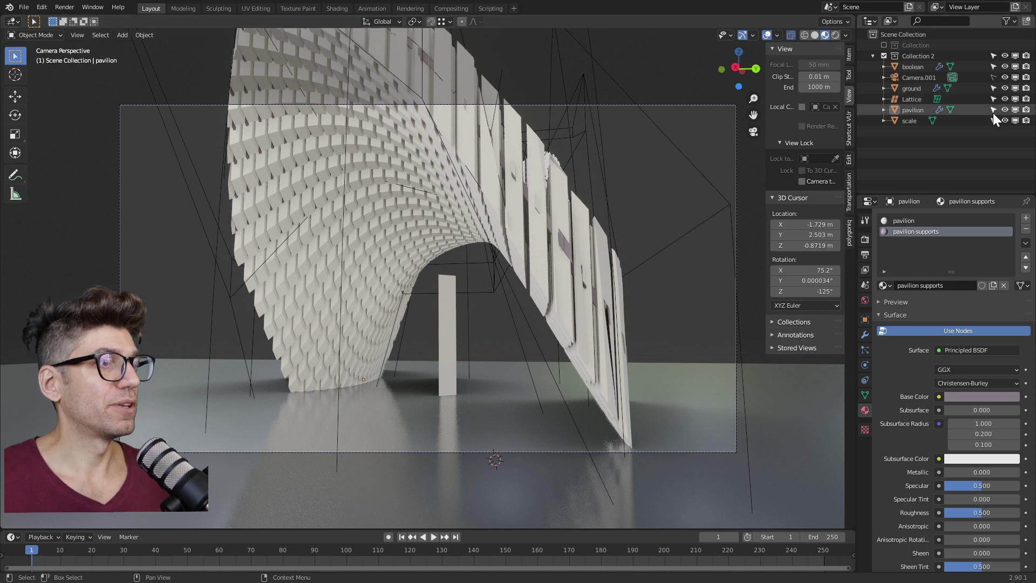
{"action": "left_click", "coordinate": [995, 76]}
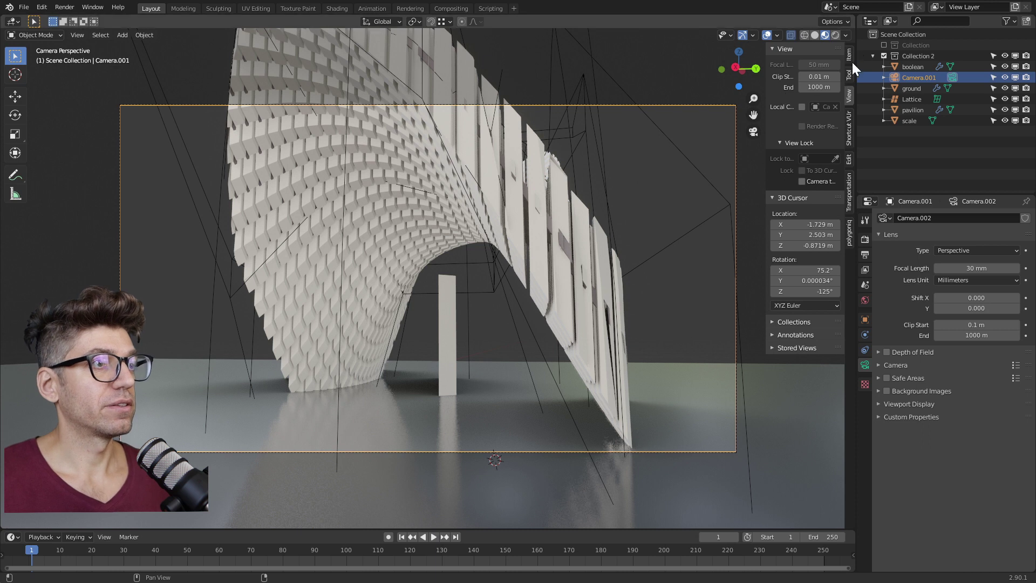
{"action": "left_click", "coordinate": [803, 182]}
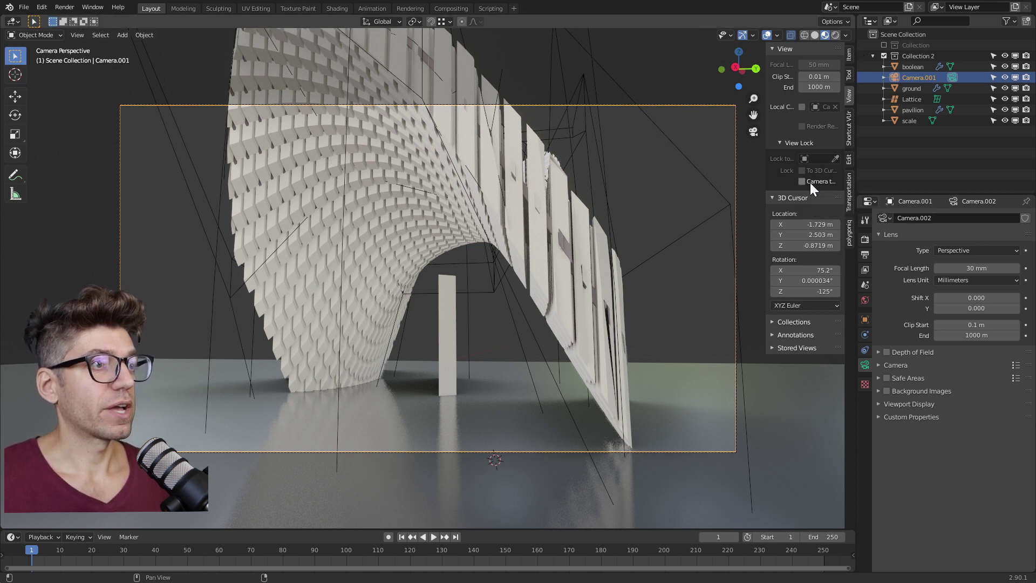
{"action": "middle_click_drag", "start_coordinate": [390, 246], "coordinate": [457, 291]}
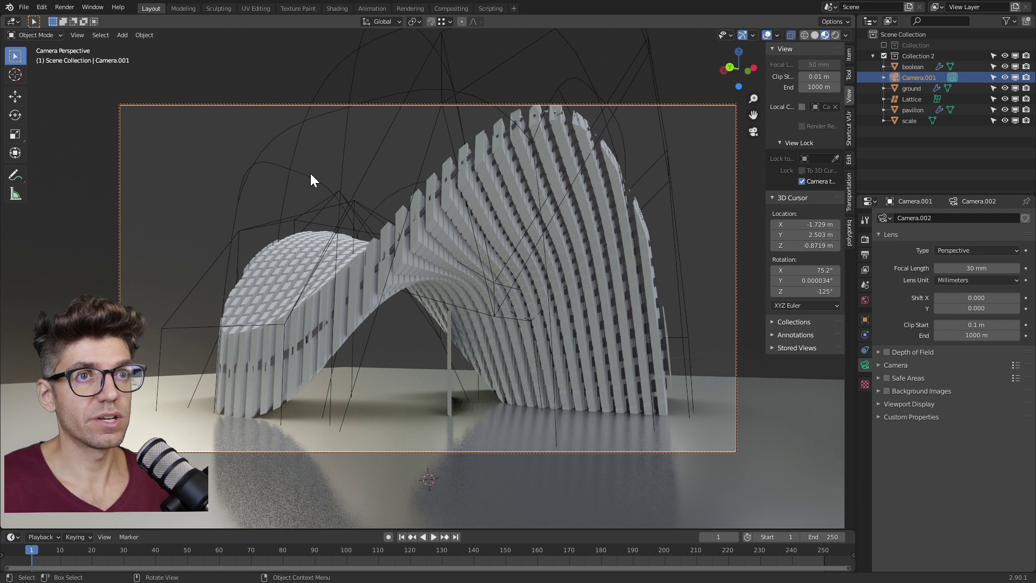
Step: Move the boolean curves object within the XY plane, with Z locked
{"action": "left_click", "coordinate": [290, 162]}
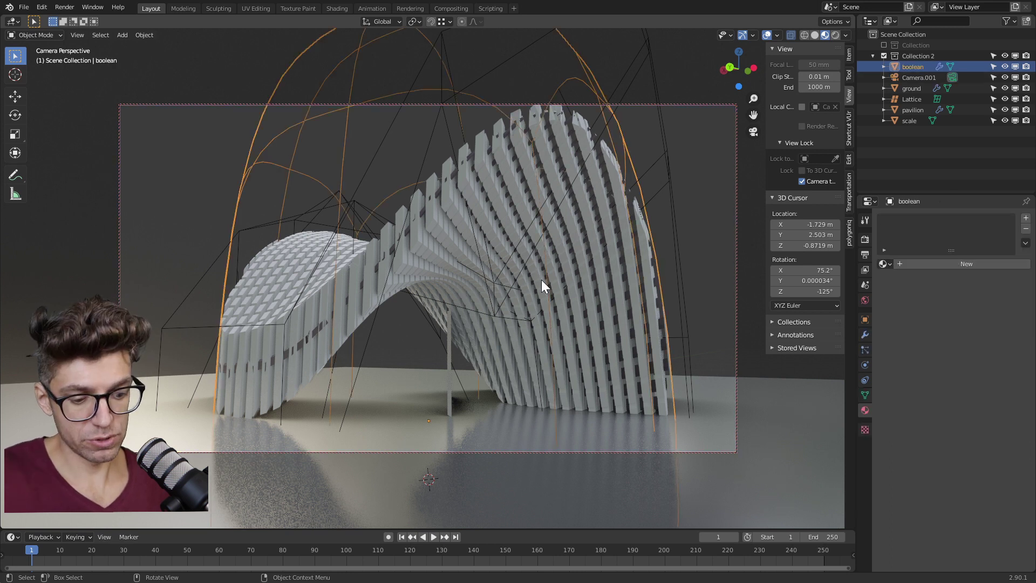
{"action": "key", "text": "g"}
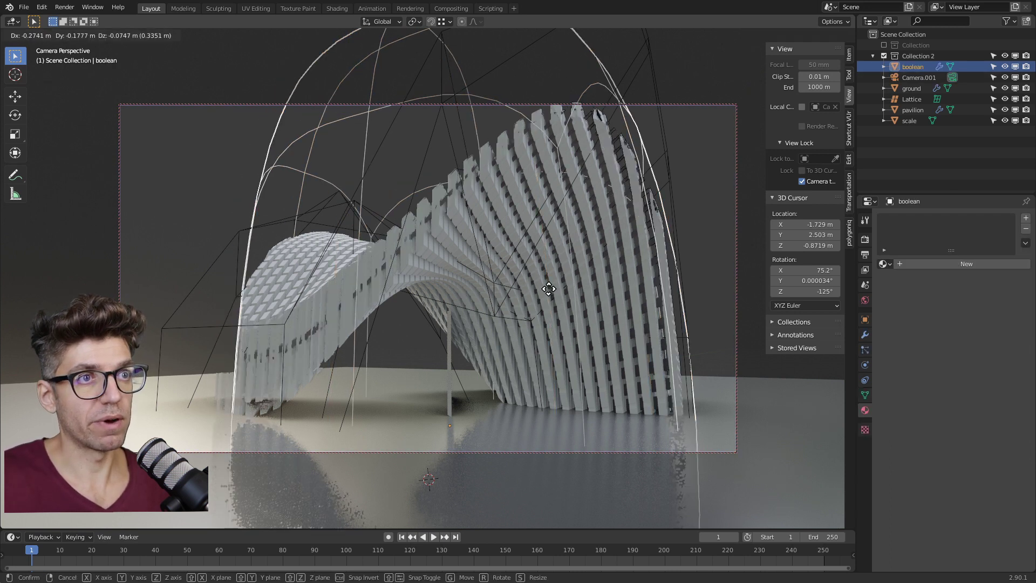
{"action": "key", "text": "shift+z"}
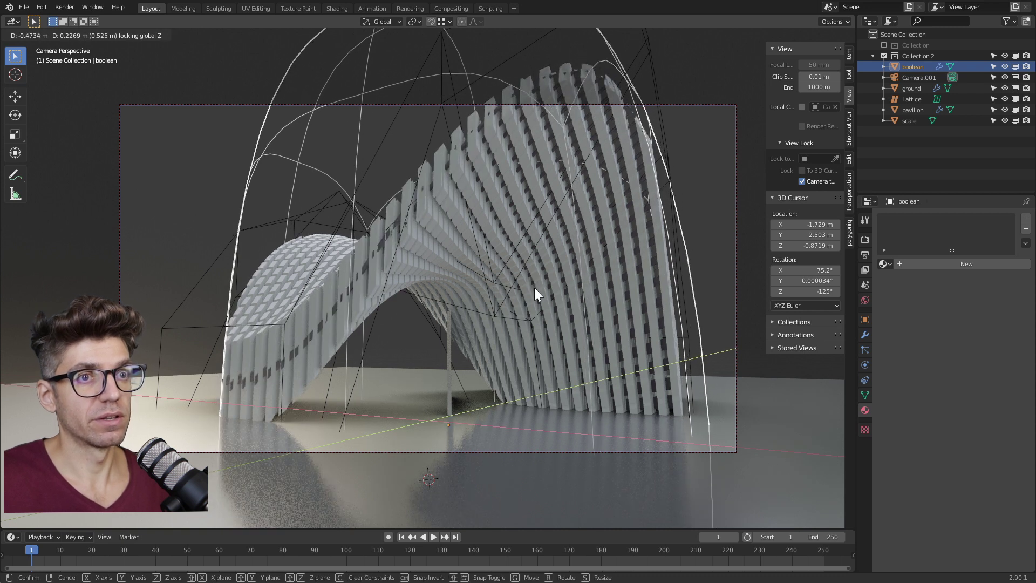
{"action": "left_click", "coordinate": [536, 294]}
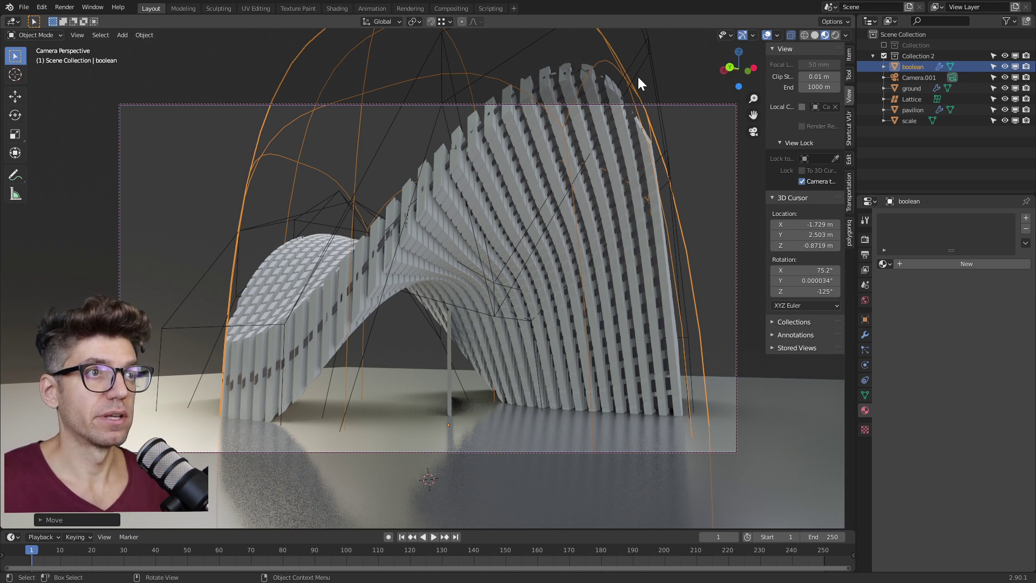
{"action": "left_click", "coordinate": [654, 76]}
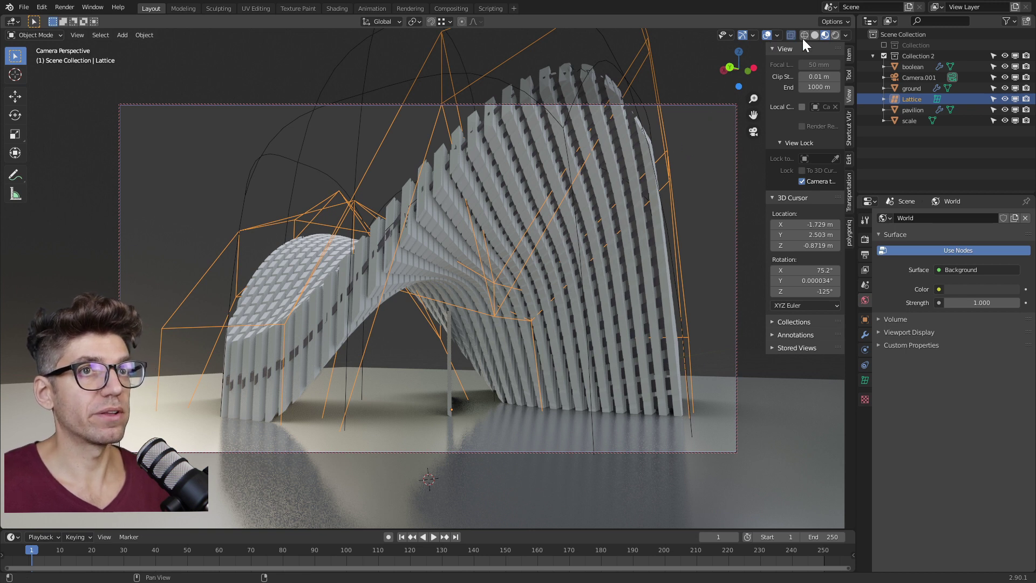
Step: Render a test image of frame 1, then go back to the viewport
{"action": "left_click", "coordinate": [74, 6]}
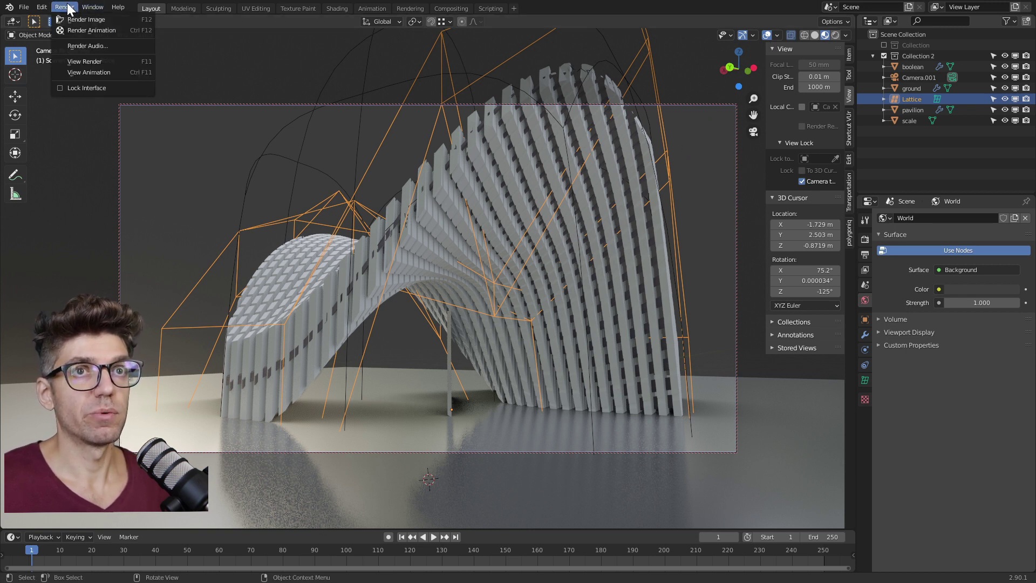
{"action": "left_click", "coordinate": [82, 19]}
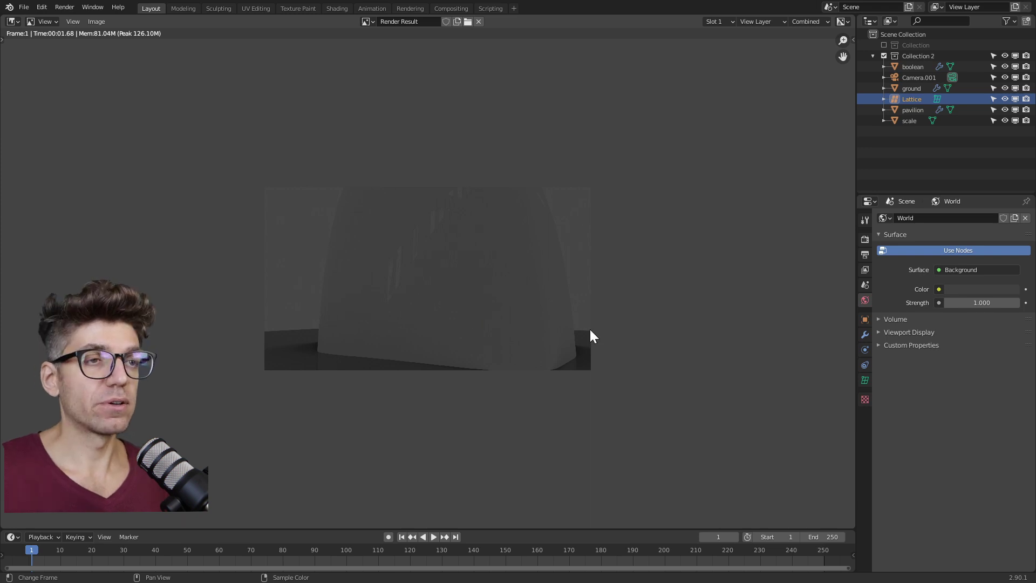
{"action": "key", "text": "Escape"}
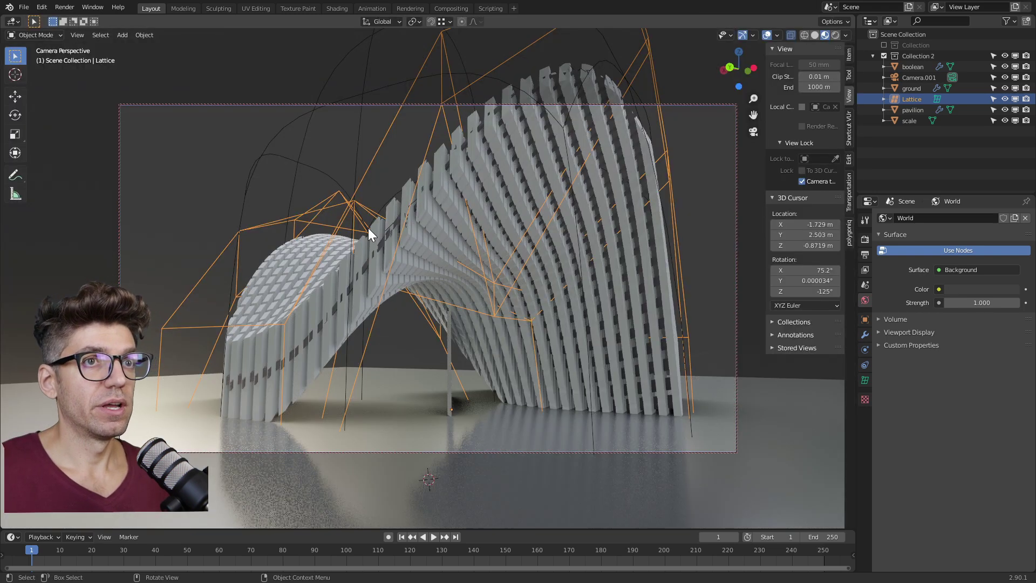
Step: Show render visibility toggles in the Outliner and disable rendering for the boolean object
{"action": "left_click", "coordinate": [302, 152]}
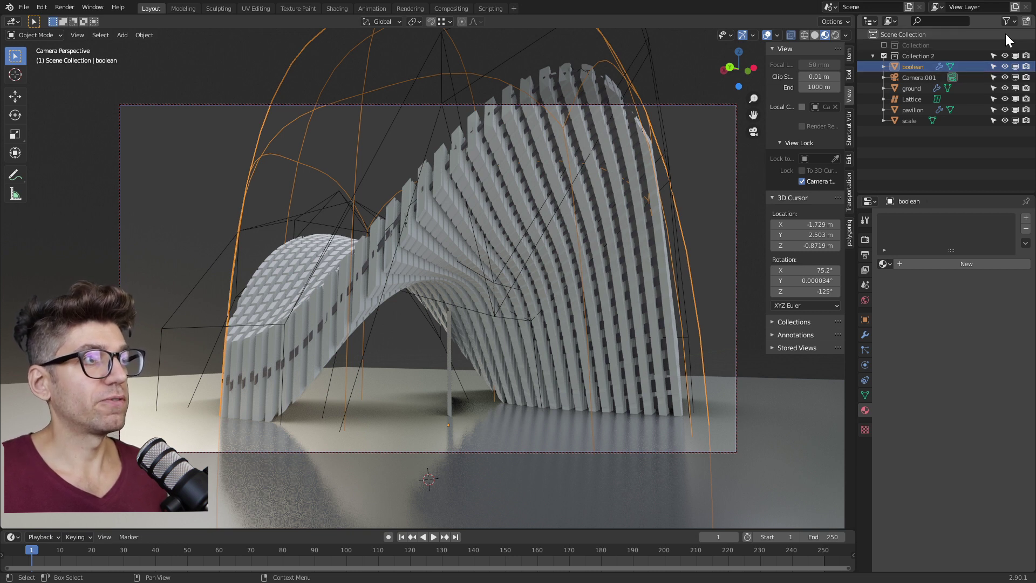
{"action": "left_click", "coordinate": [1015, 22]}
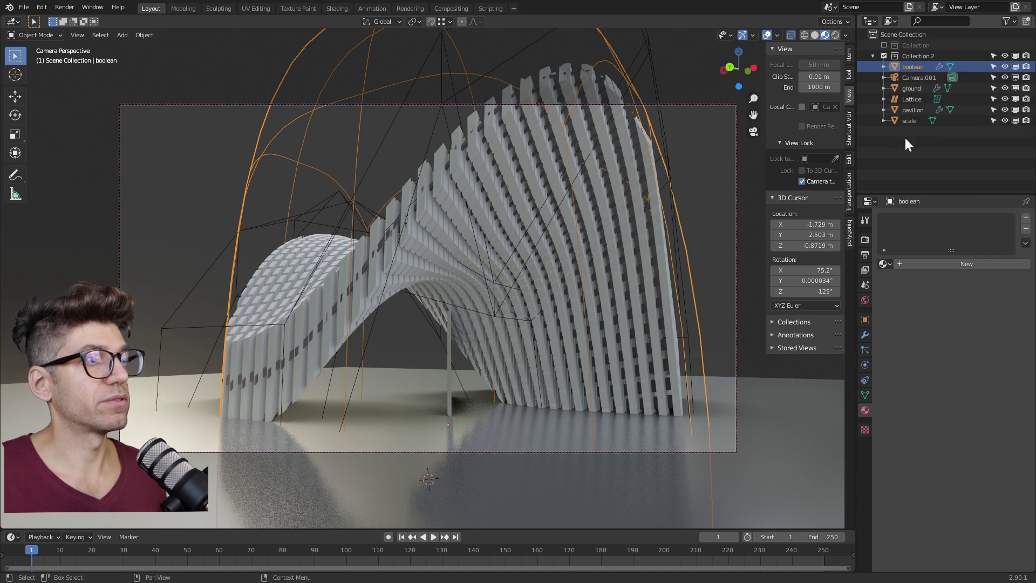
{"action": "left_click", "coordinate": [1026, 66]}
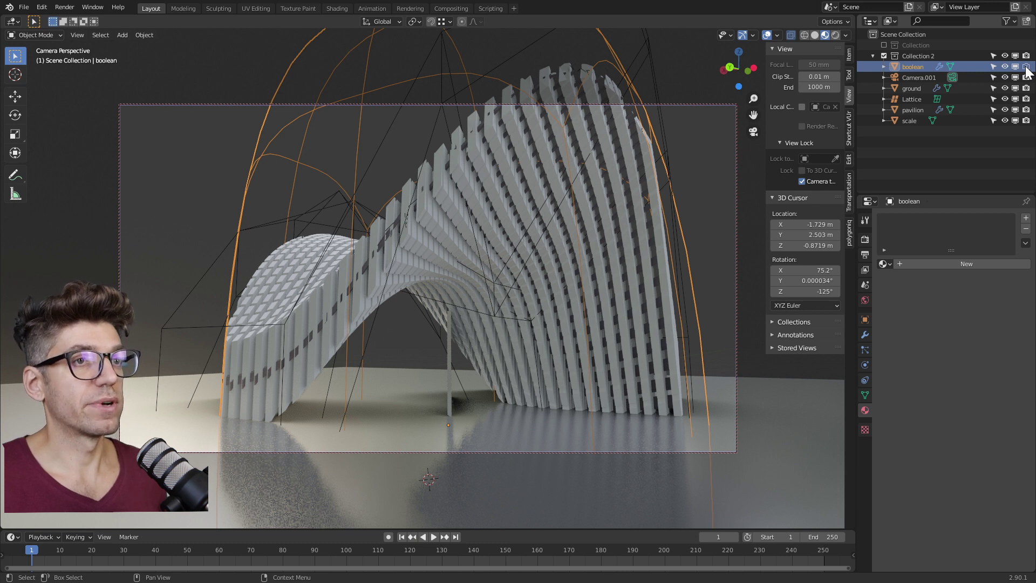
Step: Render a new test image without the grey box, then return to the viewport
{"action": "left_click", "coordinate": [64, 7]}
{"action": "left_click", "coordinate": [78, 19]}
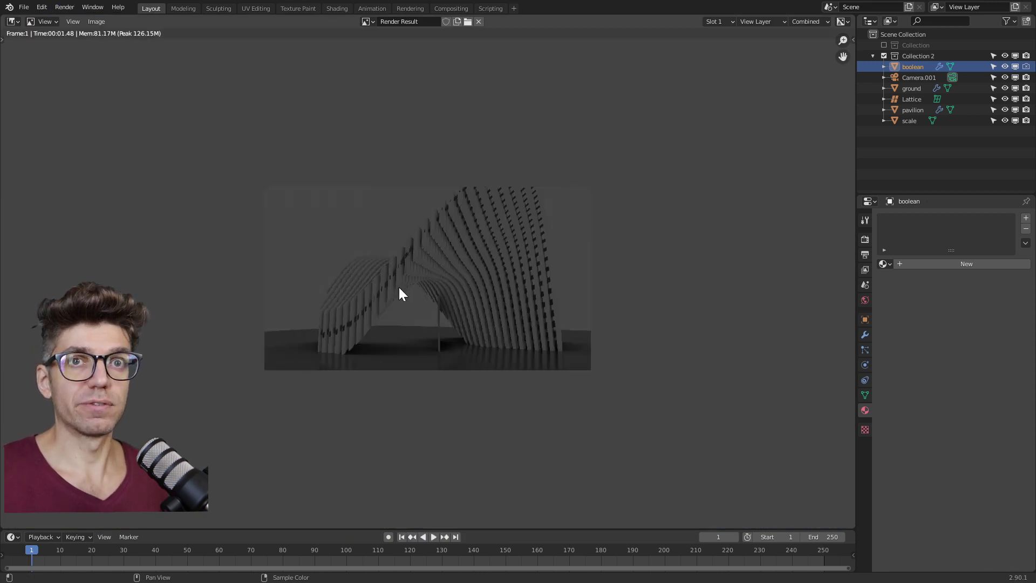
{"action": "scroll", "coordinate": [487, 329], "scroll_direction": "up", "scroll_amount": 1}
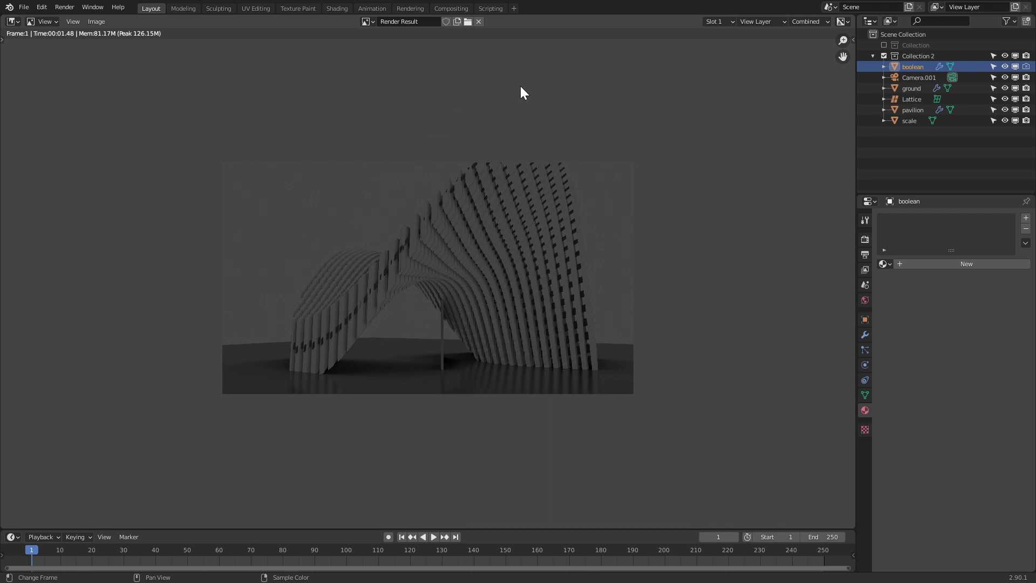
{"action": "key", "text": "Escape"}
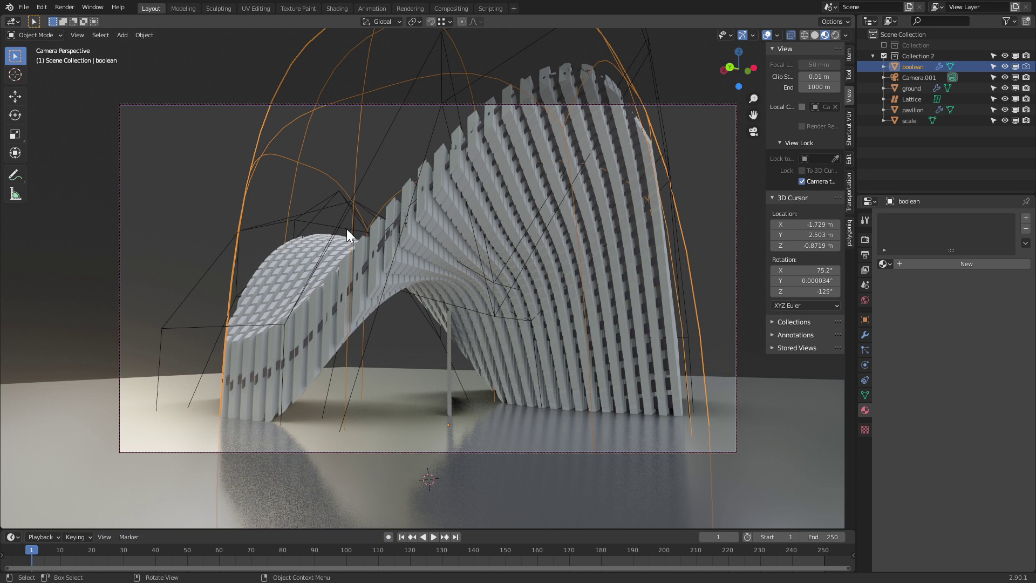
Step: Make a viewport render of the camera view, zoom in on it, then return
{"action": "left_click", "coordinate": [76, 35]}
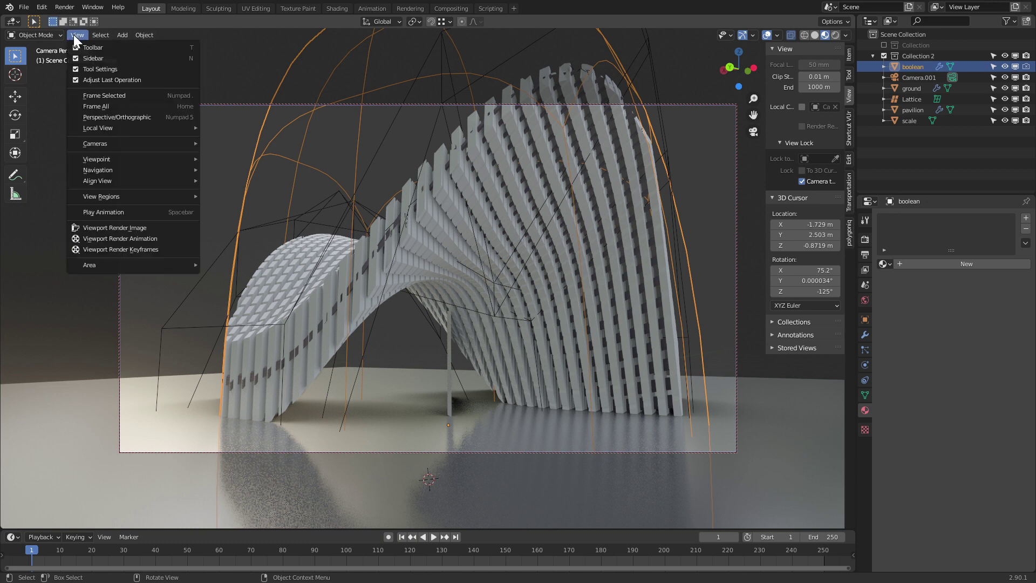
{"action": "left_click", "coordinate": [122, 227]}
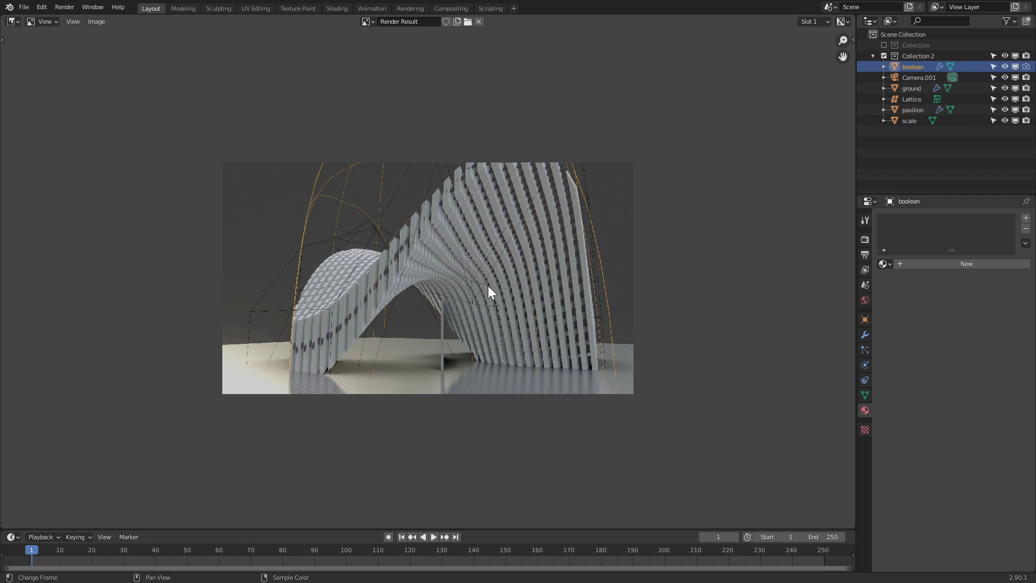
{"action": "middle_click_drag", "start_coordinate": [488, 286], "coordinate": [294, 425], "text": "ctrl"}
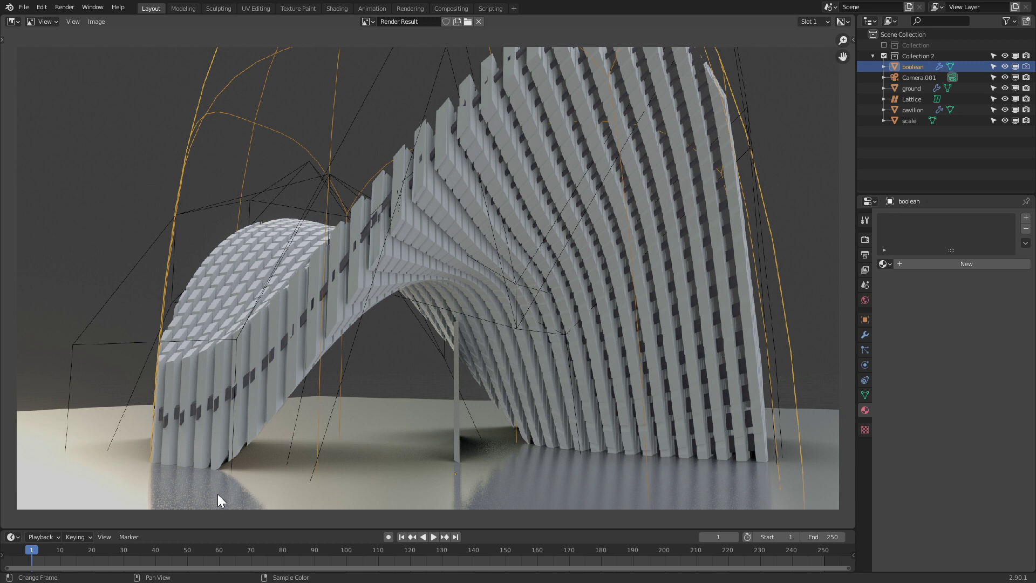
{"action": "key", "text": "Escape"}
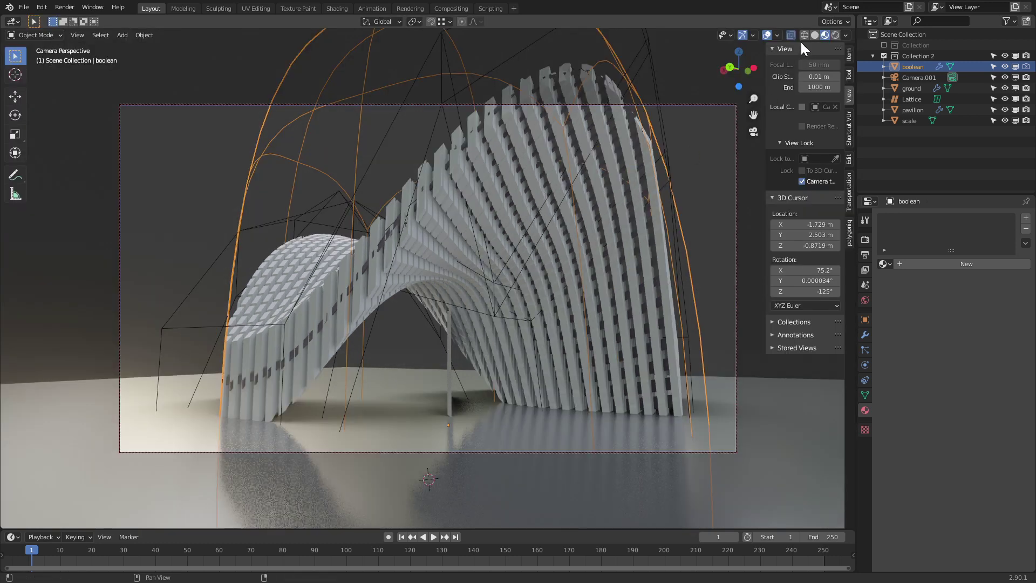
Step: Hide viewport overlays and raise Eevee viewport samples to match the 64 render samples
{"action": "left_click", "coordinate": [768, 35]}
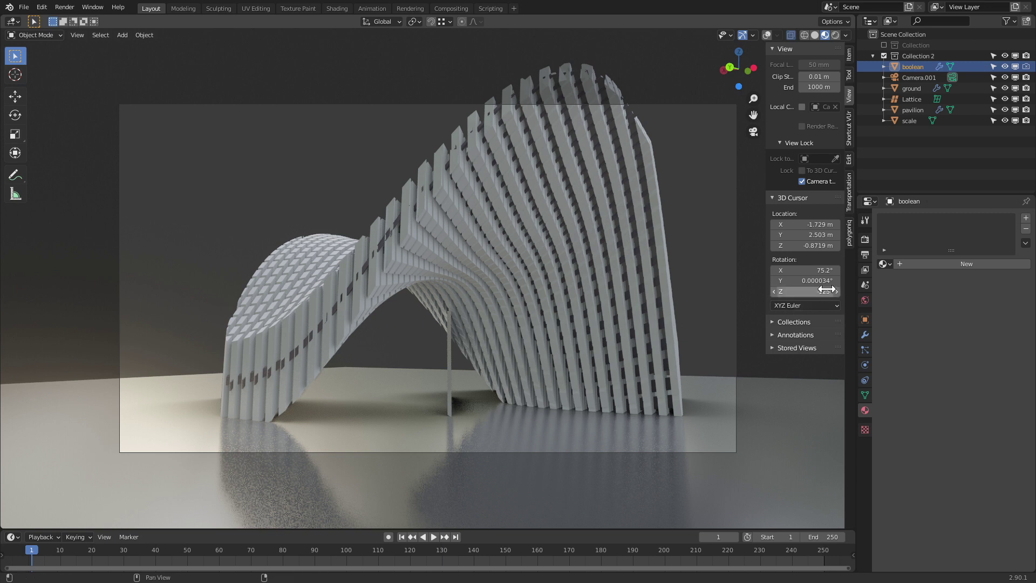
{"action": "left_click", "coordinate": [865, 239]}
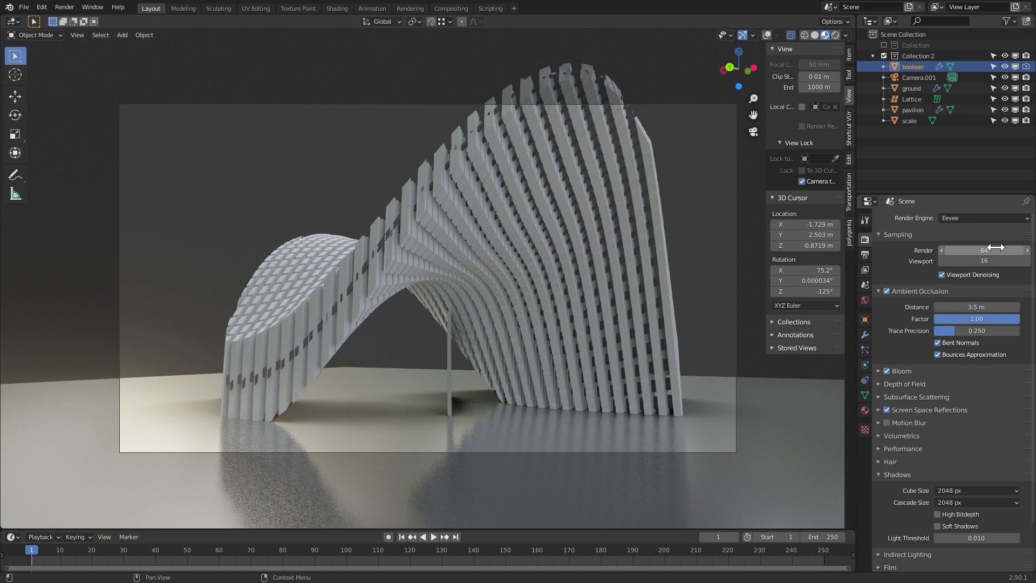
{"action": "left_click", "coordinate": [951, 262]}
{"action": "type", "text": "32"}
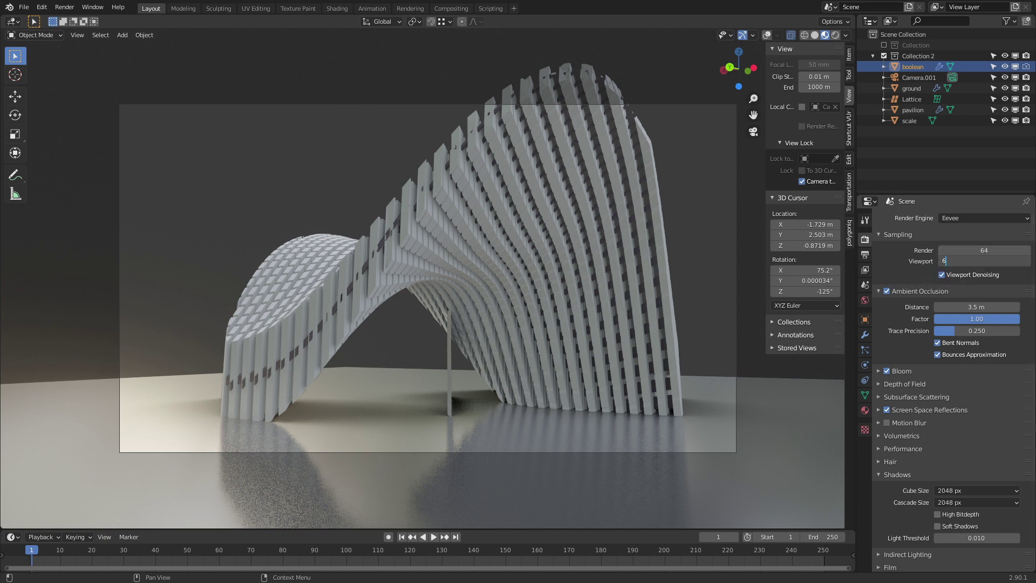
{"action": "key", "text": "Return"}
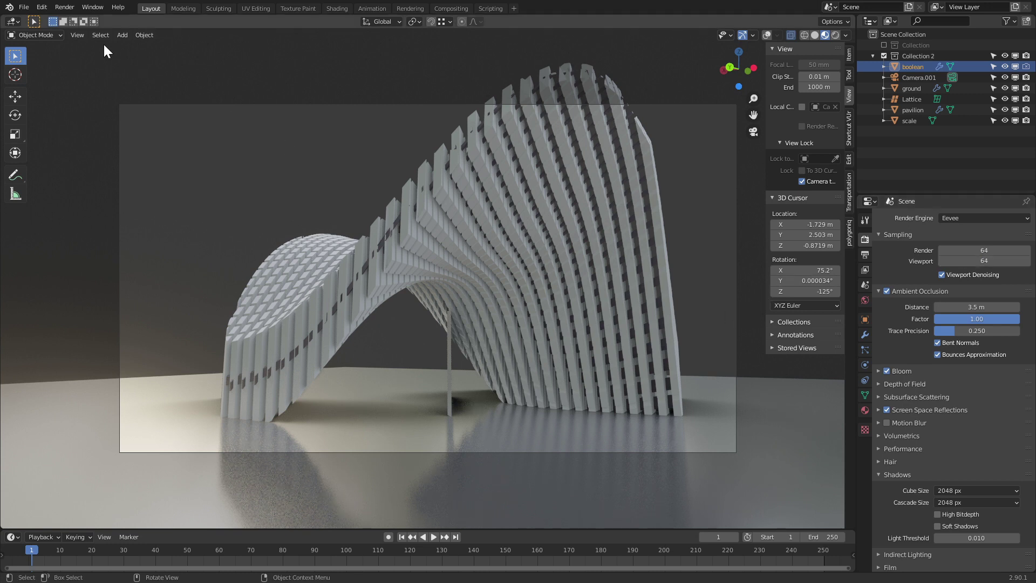
Step: Make a fresh viewport render without overlay wires and zoom in to inspect it
{"action": "left_click", "coordinate": [77, 35]}
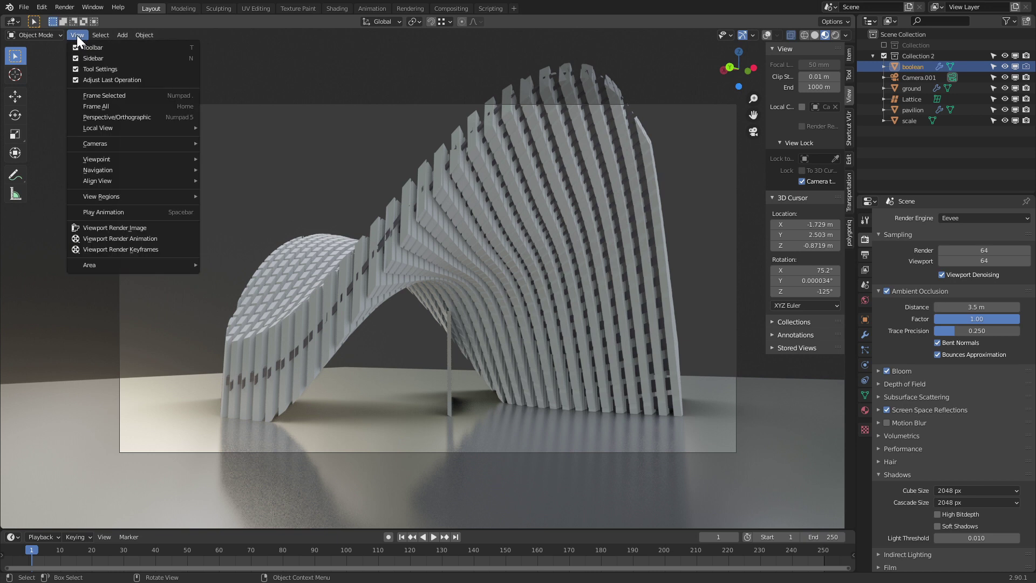
{"action": "left_click", "coordinate": [115, 229]}
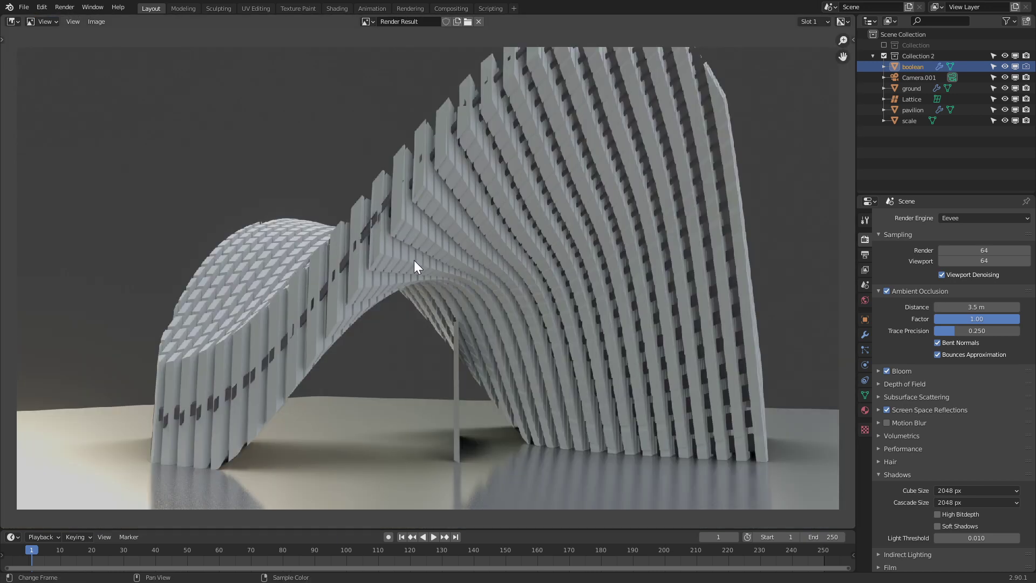
{"action": "scroll", "coordinate": [416, 265], "scroll_direction": "down", "scroll_amount": 2}
{"action": "scroll", "coordinate": [420, 300], "scroll_direction": "up", "scroll_amount": 1}
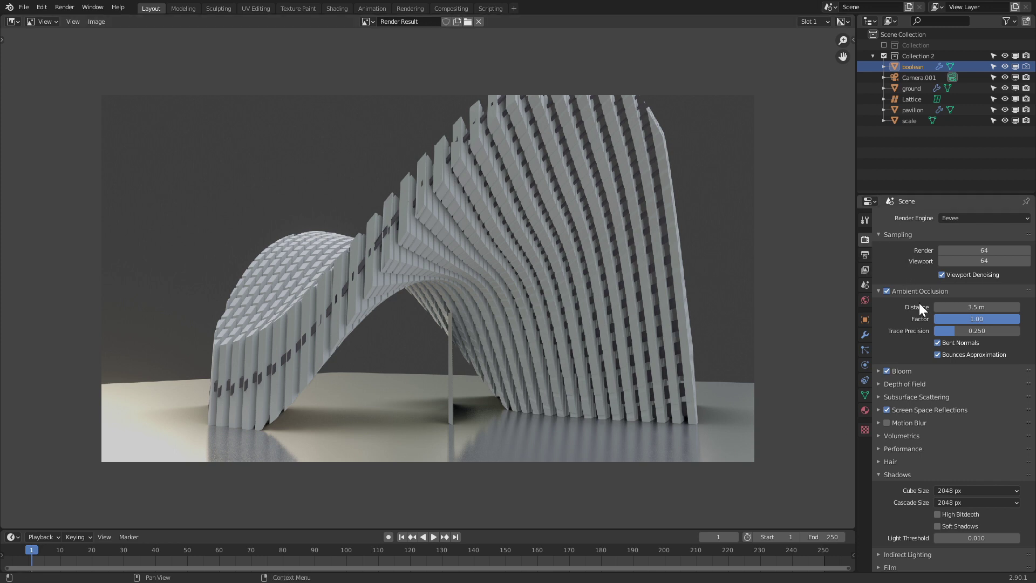
{"action": "scroll", "coordinate": [914, 367], "scroll_direction": "down", "scroll_amount": 3}
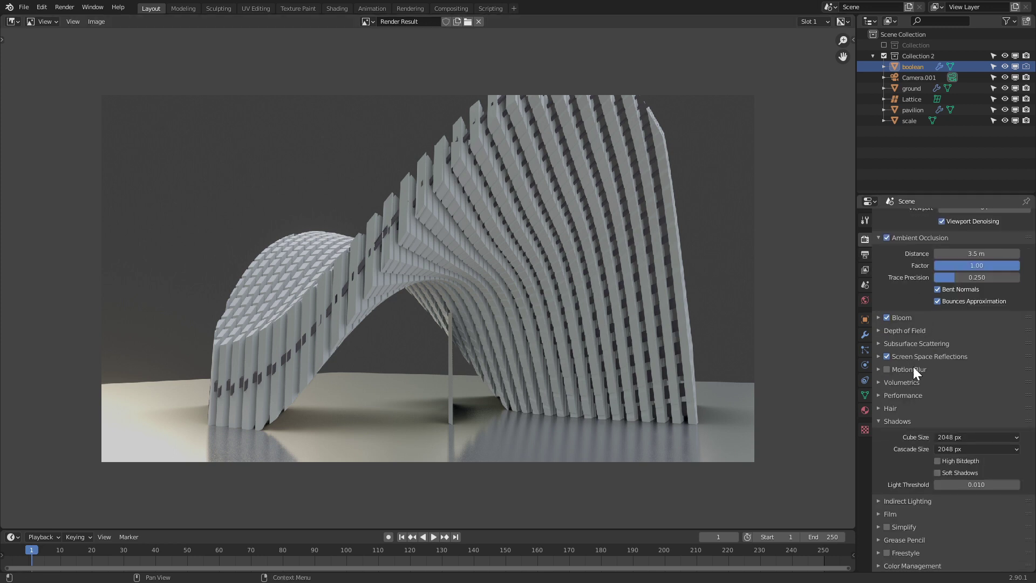
Step: Try the Very High and Medium High Contrast looks, then settle on High Contrast
{"action": "left_click", "coordinate": [880, 566]}
{"action": "scroll", "coordinate": [915, 527], "scroll_direction": "down", "scroll_amount": 5}
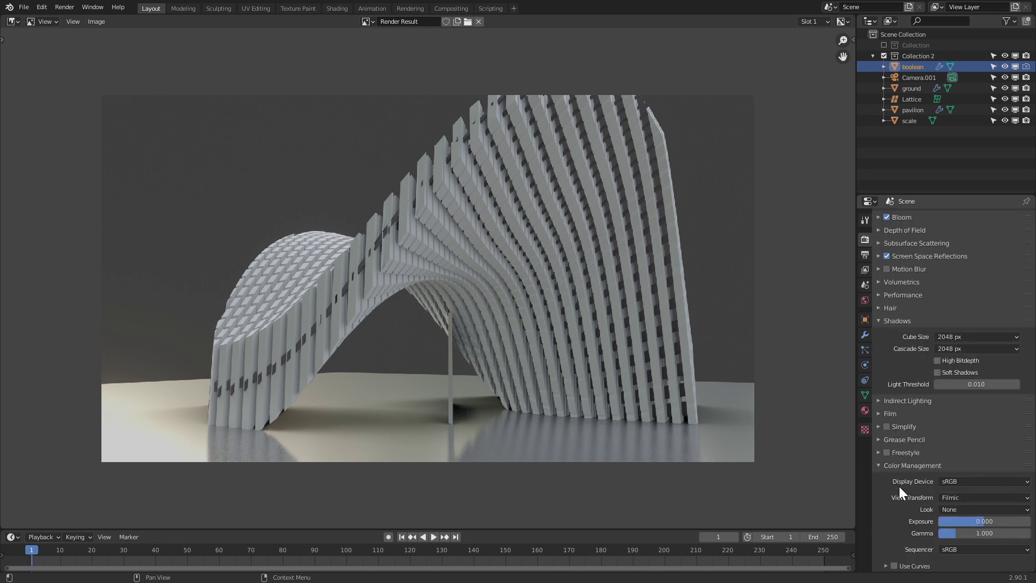
{"action": "left_click", "coordinate": [950, 509]}
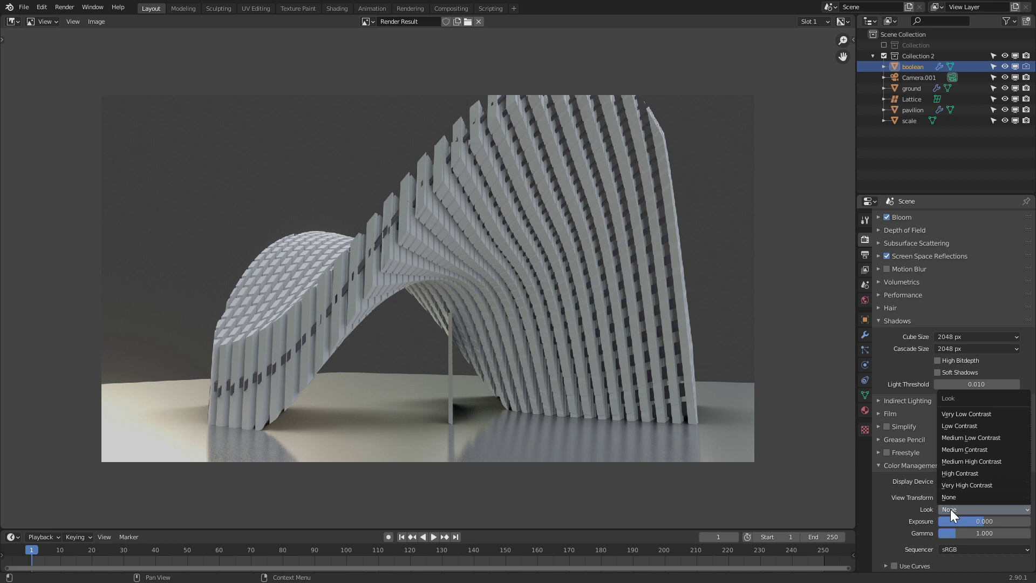
{"action": "left_click", "coordinate": [960, 473]}
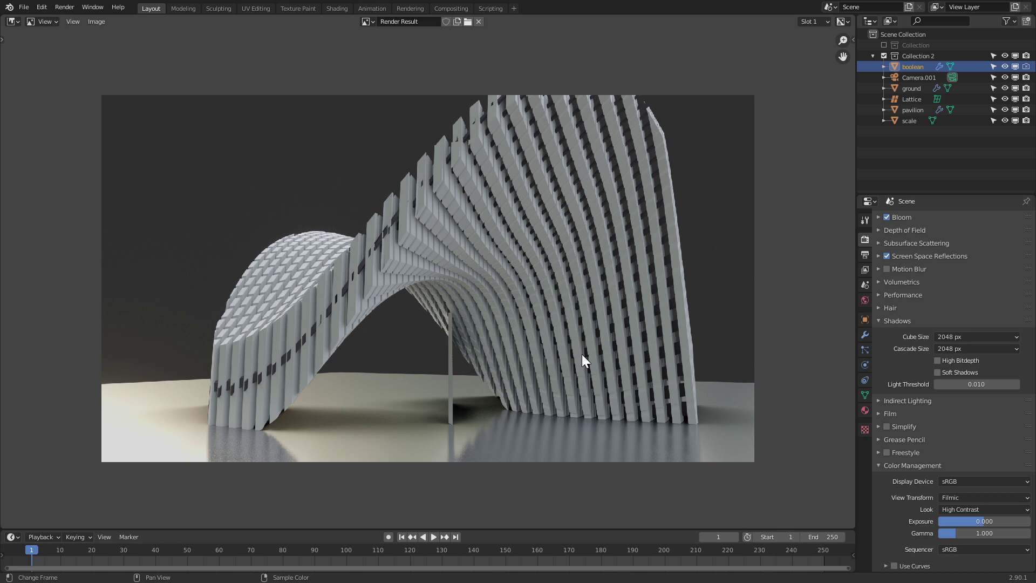
{"action": "left_click", "coordinate": [976, 510]}
{"action": "left_click", "coordinate": [954, 485]}
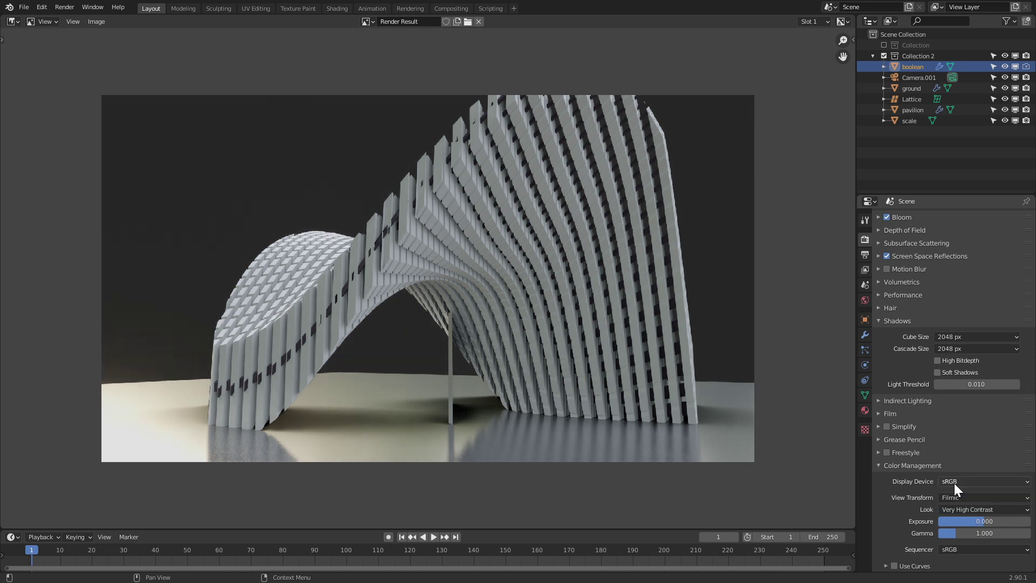
{"action": "left_click", "coordinate": [970, 506]}
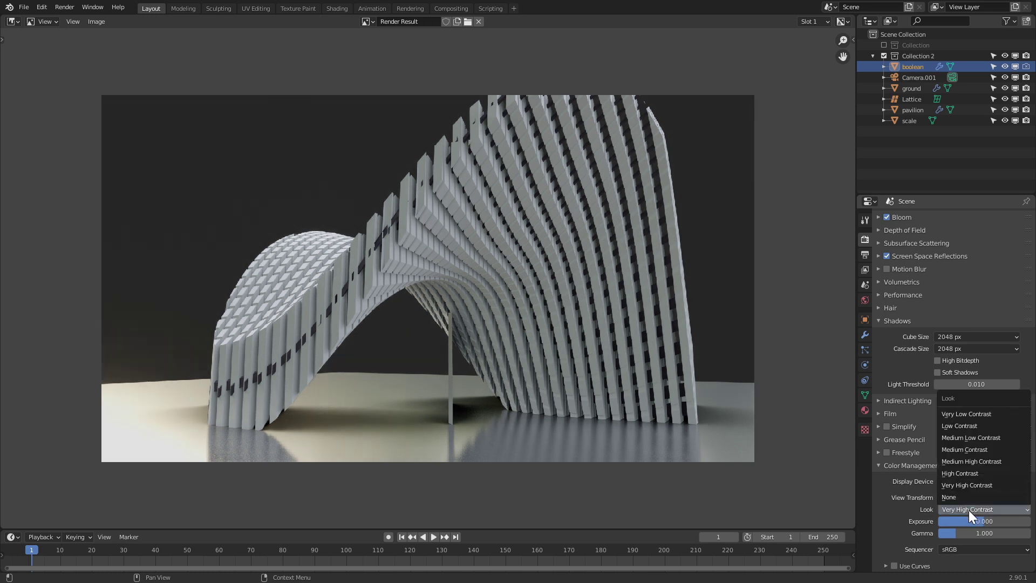
{"action": "left_click", "coordinate": [967, 461]}
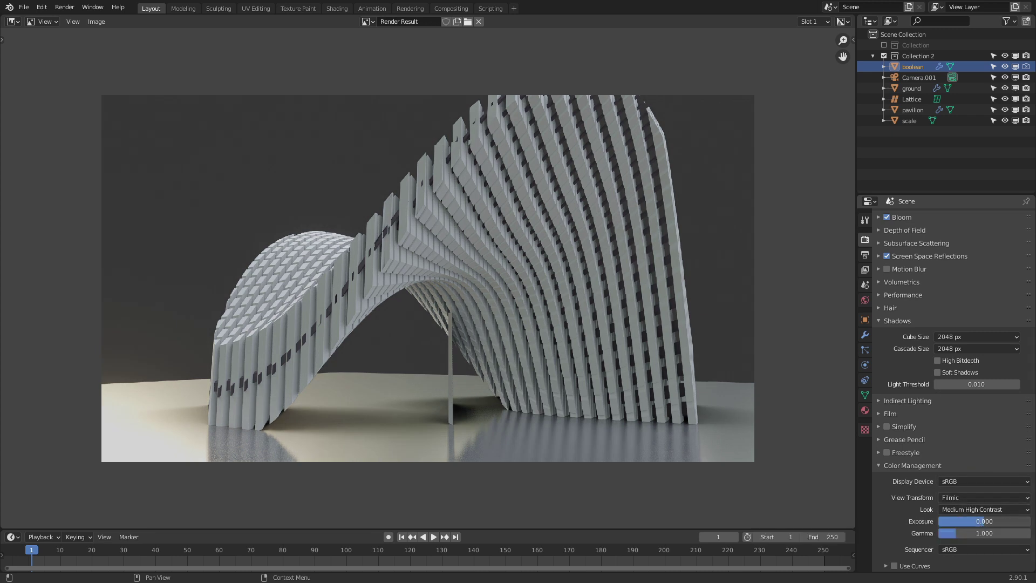
{"action": "mouse_move", "coordinate": [982, 523]}
{"action": "left_mouse_down"}
{"action": "mouse_move", "coordinate": [1007, 524]}
{"action": "mouse_move", "coordinate": [996, 524]}
{"action": "left_mouse_up"}
{"action": "left_click", "coordinate": [971, 509]}
{"action": "left_click", "coordinate": [972, 477]}
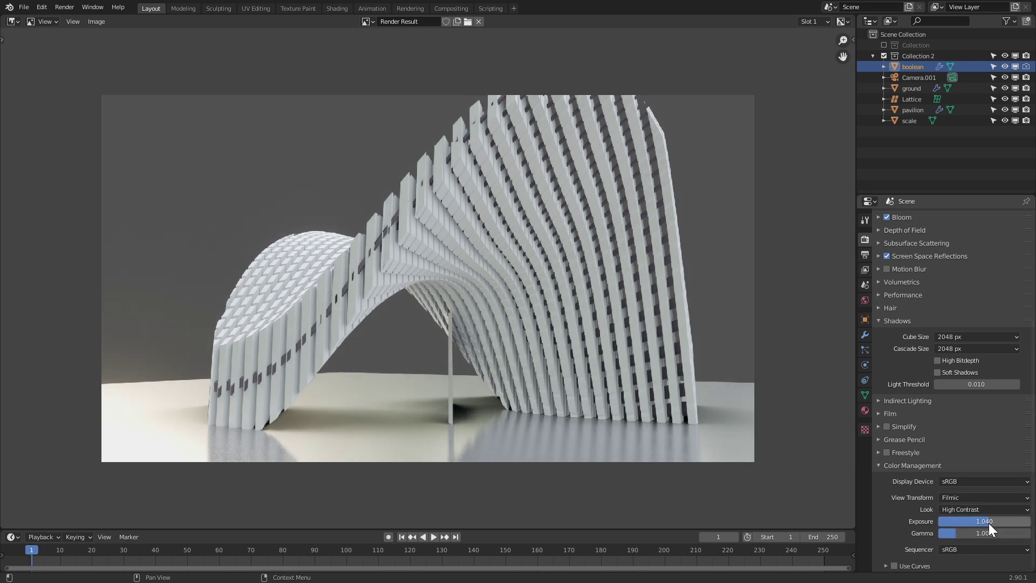
Step: Set color management gamma and exposure both to 1.000
{"action": "mouse_move", "coordinate": [956, 534]}
{"action": "left_mouse_down"}
{"action": "mouse_move", "coordinate": [966, 533]}
{"action": "mouse_move", "coordinate": [953, 534]}
{"action": "left_mouse_up"}
{"action": "left_click", "coordinate": [958, 534]}
{"action": "type", "text": "1"}
{"action": "key", "text": "Return"}
{"action": "left_click", "coordinate": [987, 521]}
{"action": "type", "text": "1"}
{"action": "key", "text": "Return"}
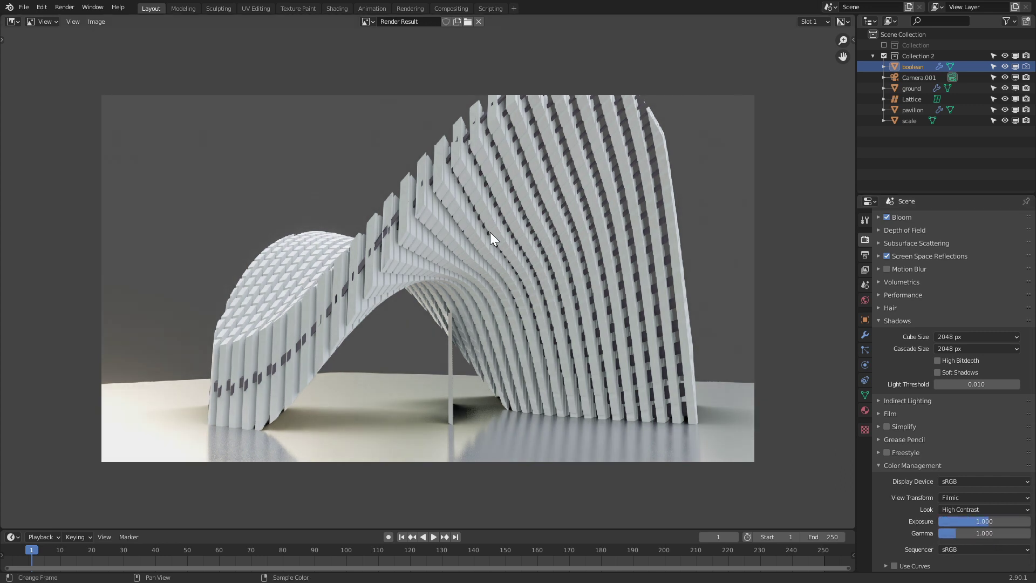
{"action": "scroll", "coordinate": [529, 332], "scroll_direction": "up", "scroll_amount": 3}
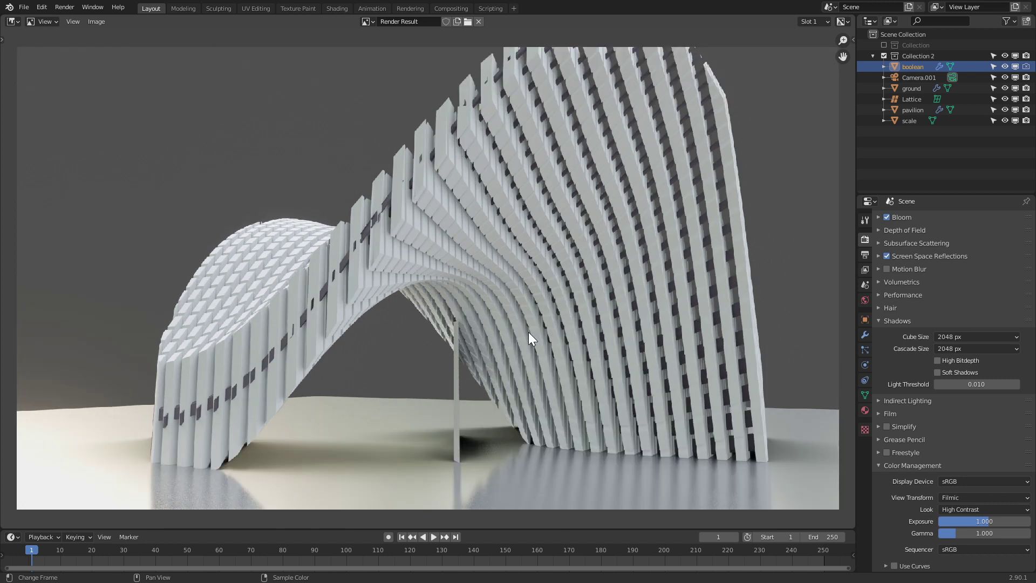
{"action": "scroll", "coordinate": [529, 339], "scroll_direction": "down", "scroll_amount": 3}
{"action": "scroll", "coordinate": [651, 384], "scroll_direction": "down", "scroll_amount": 1}
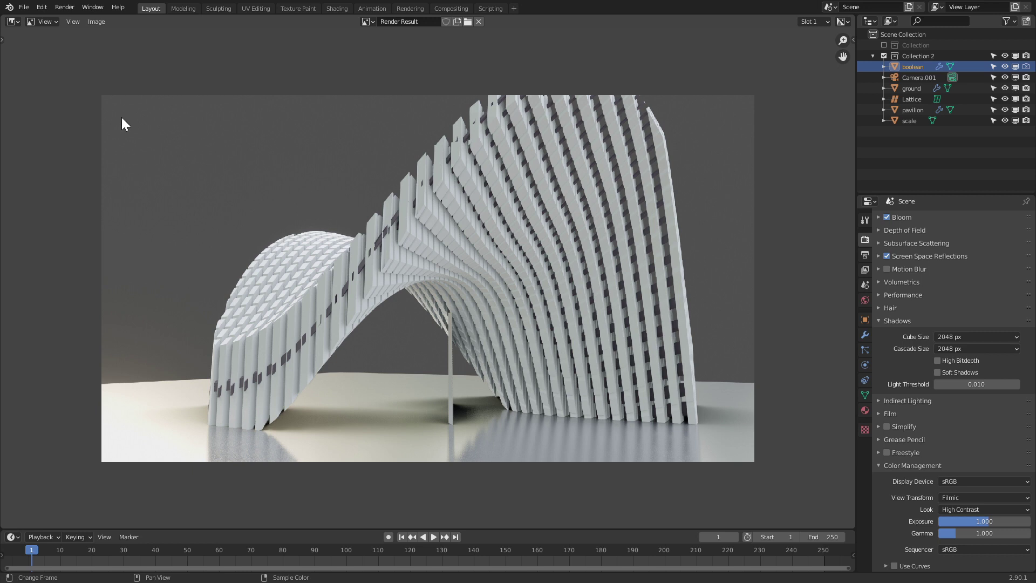
Step: Save the render as img03.png in PNG format
{"action": "left_click", "coordinate": [97, 22]}
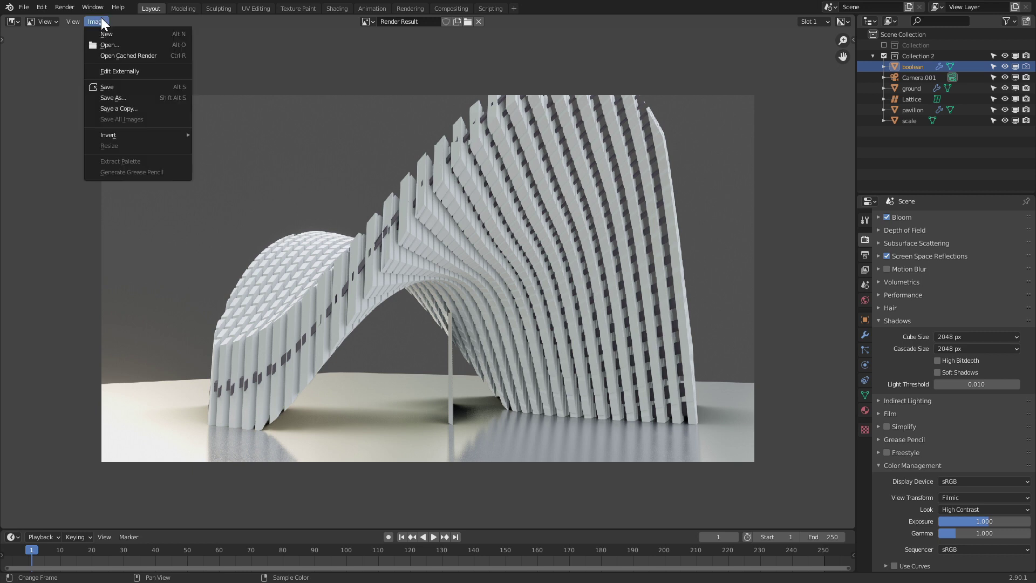
{"action": "left_click", "coordinate": [138, 85]}
{"action": "left_click_drag", "start_coordinate": [684, 312], "coordinate": [803, 379]}
{"action": "left_click", "coordinate": [519, 370]}
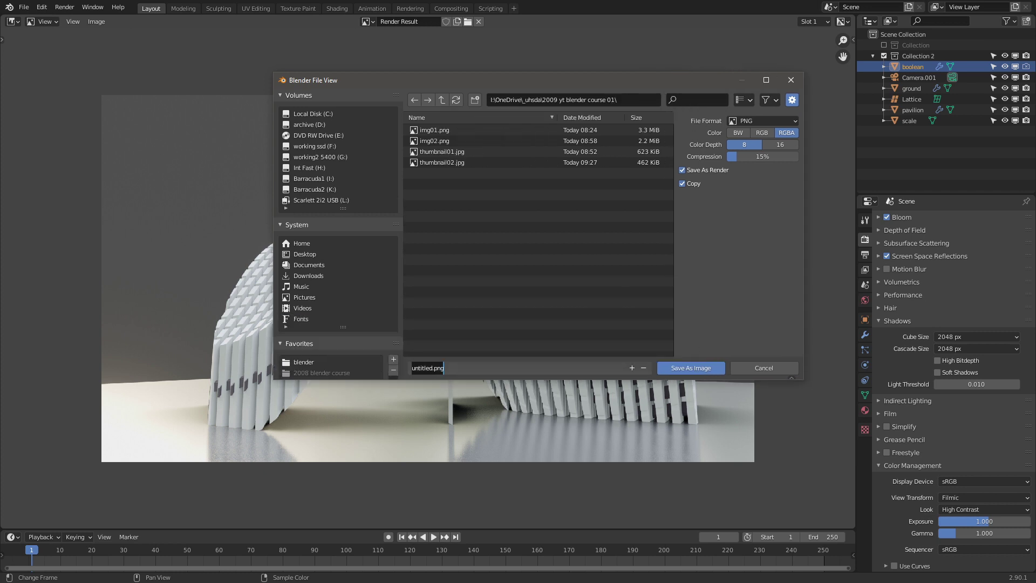
{"action": "type", "text": "img03"}
{"action": "left_click", "coordinate": [757, 121]}
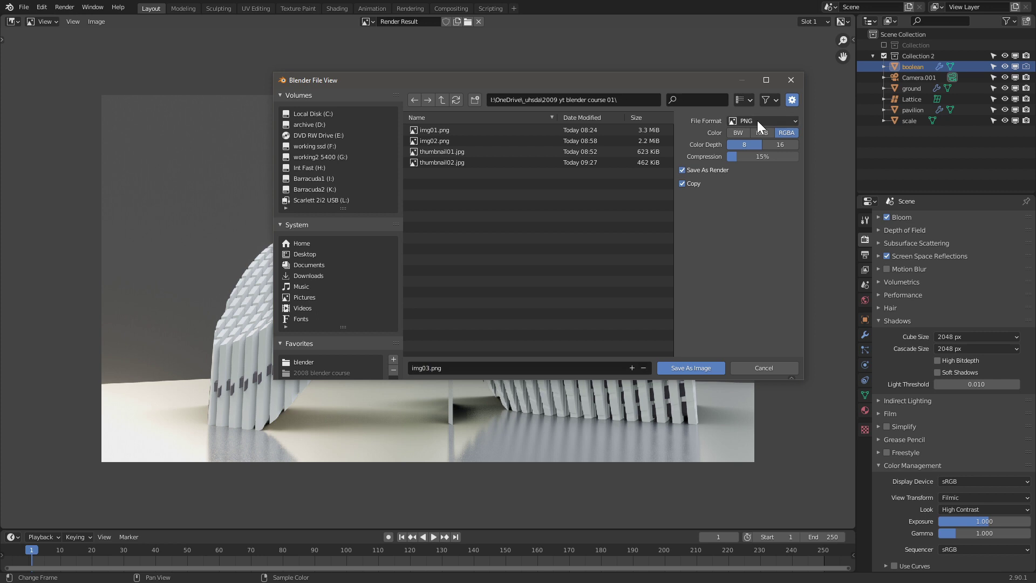
{"action": "left_click", "coordinate": [756, 121]}
{"action": "left_click", "coordinate": [680, 366]}
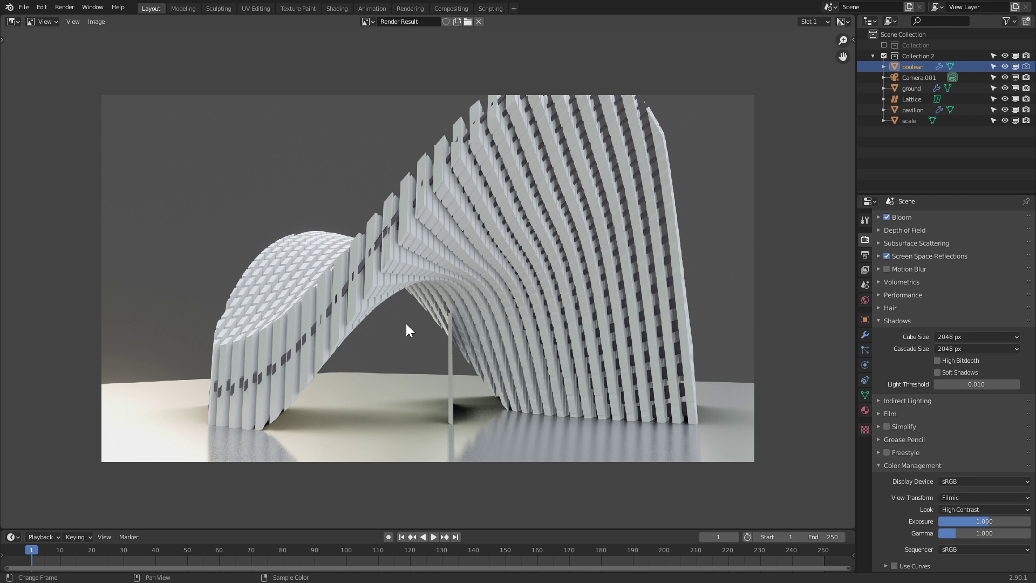
Step: Leave the render and set the output resolution scale to 150% of 1920×1080
{"action": "key", "text": "Escape"}
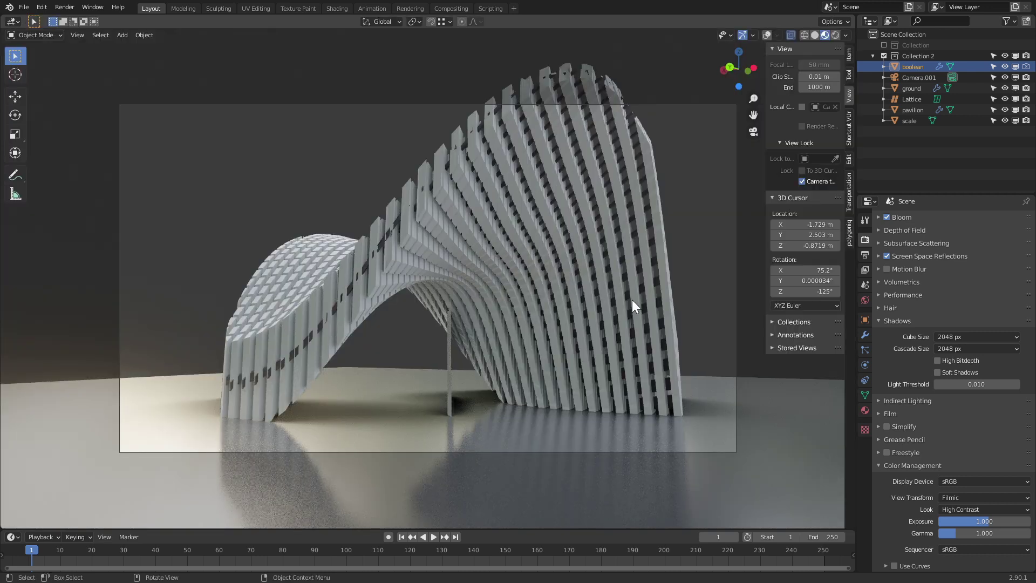
{"action": "scroll", "coordinate": [909, 284], "scroll_direction": "up", "scroll_amount": 6}
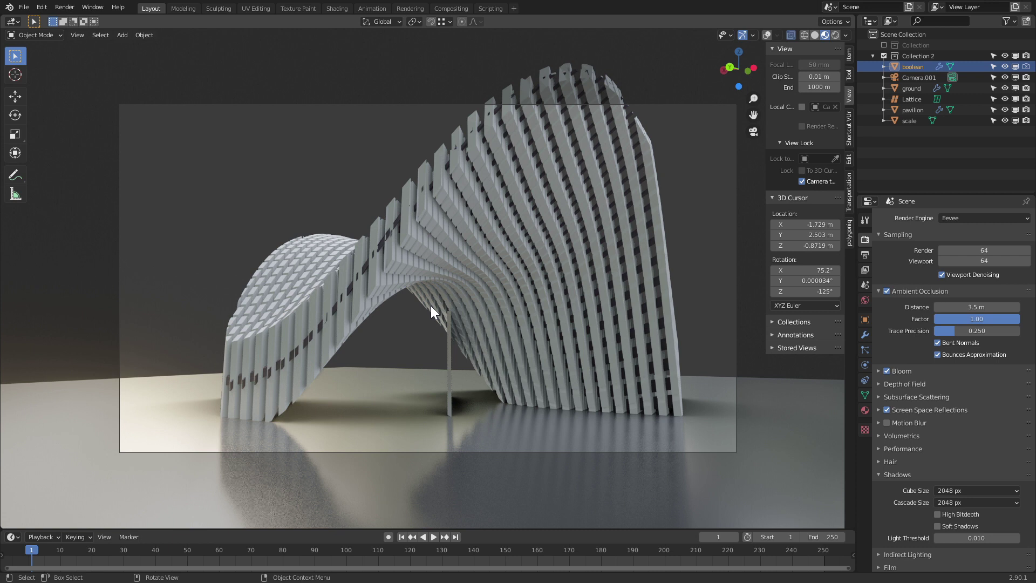
{"action": "left_click", "coordinate": [864, 256]}
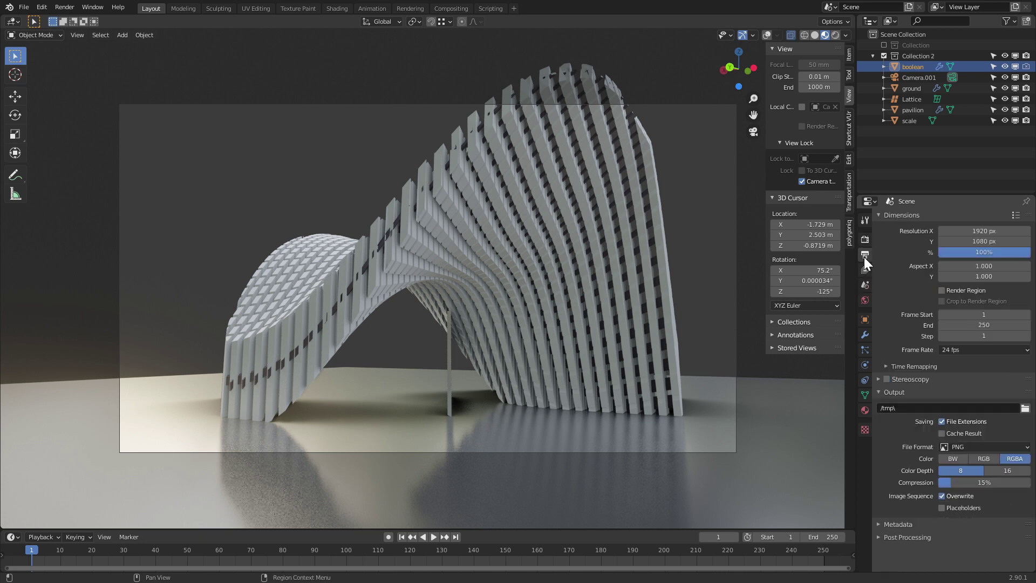
{"action": "double_click", "coordinate": [979, 254]}
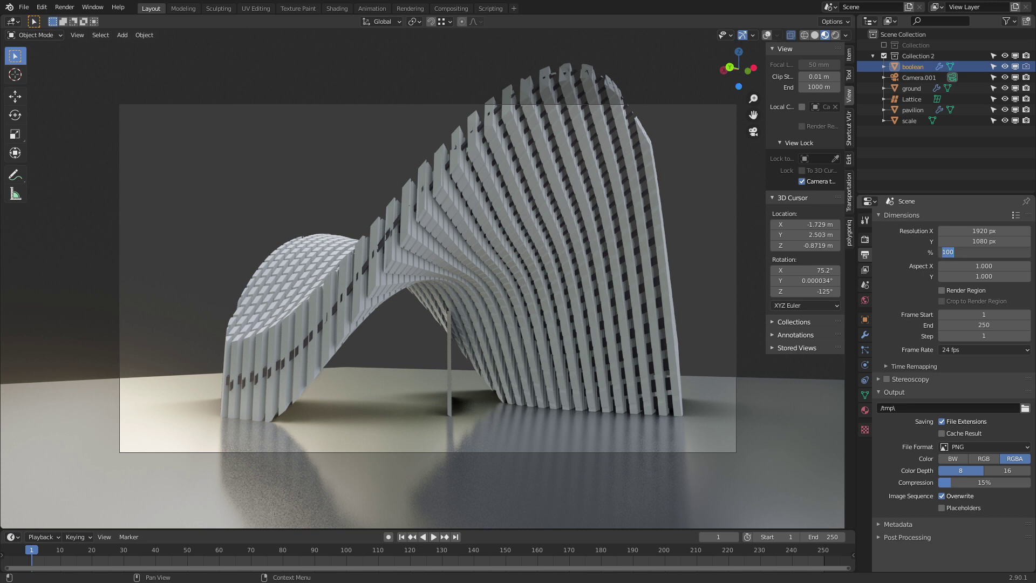
{"action": "type", "text": "25"}
{"action": "key", "text": "Return"}
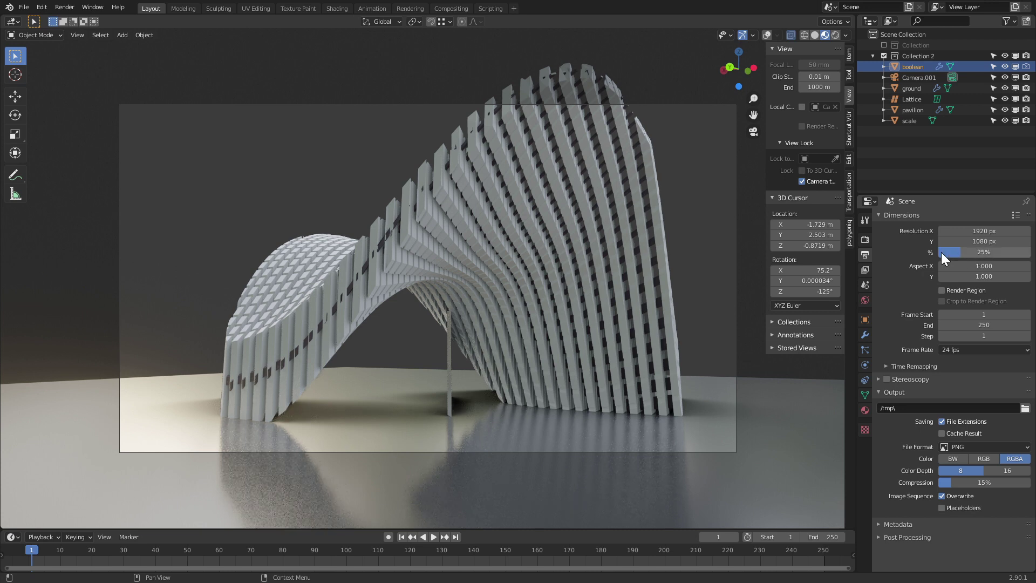
{"action": "double_click", "coordinate": [960, 253]}
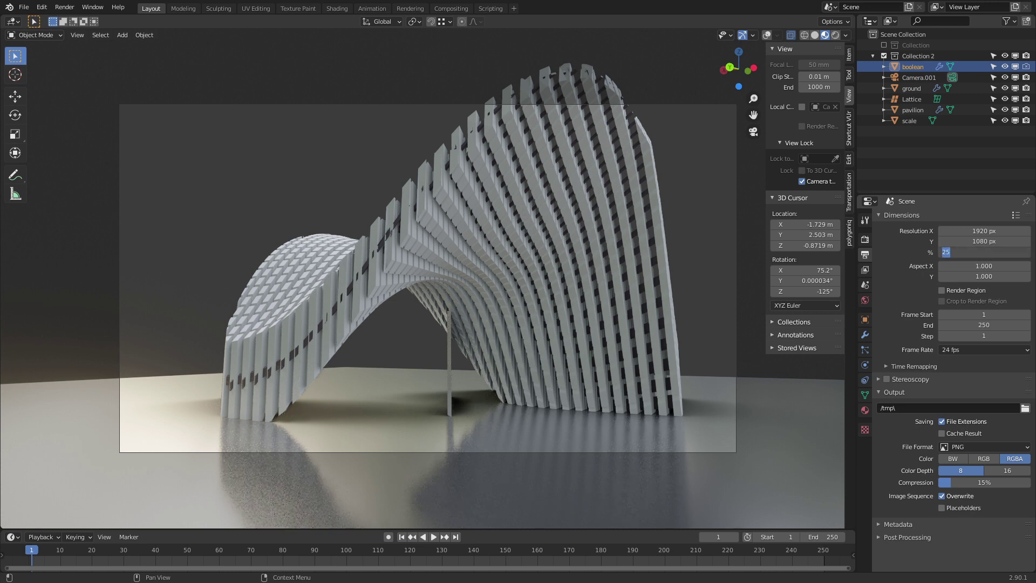
{"action": "type", "text": "150"}
{"action": "key", "text": "Return"}
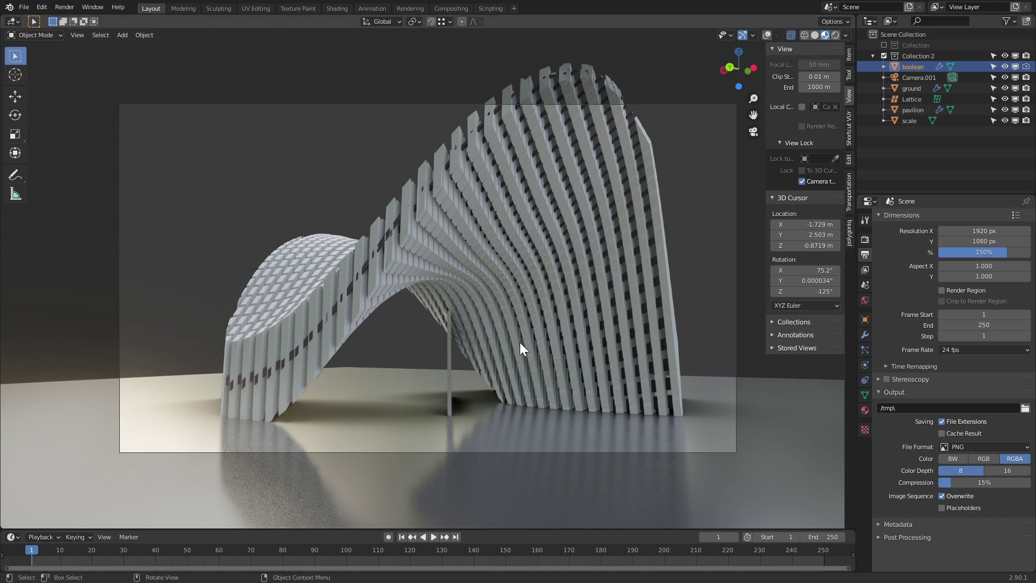
{"action": "left_click", "coordinate": [81, 34]}
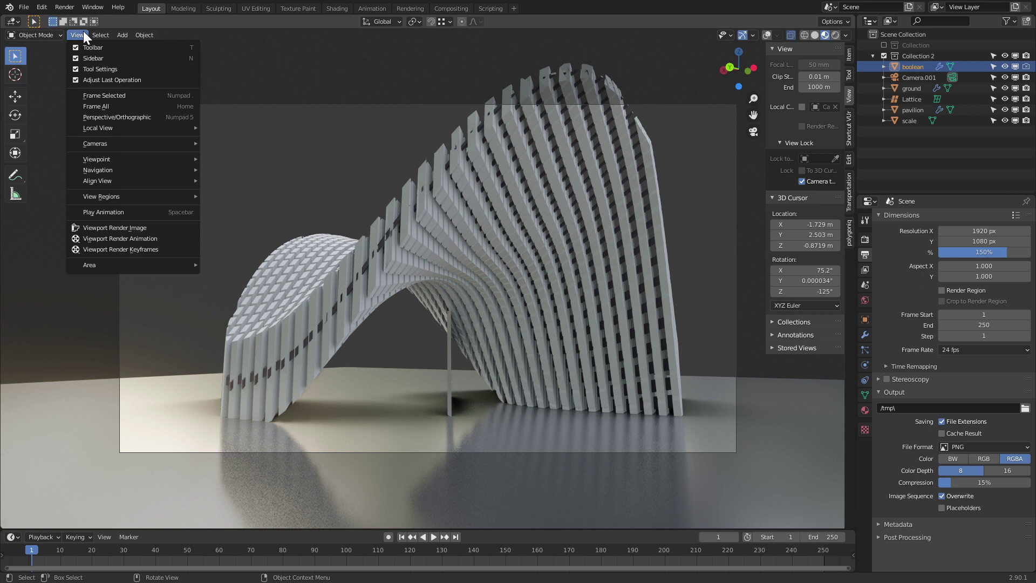
Step: Render the viewport at 150% and save it as a new PNG file
{"action": "left_click", "coordinate": [120, 228]}
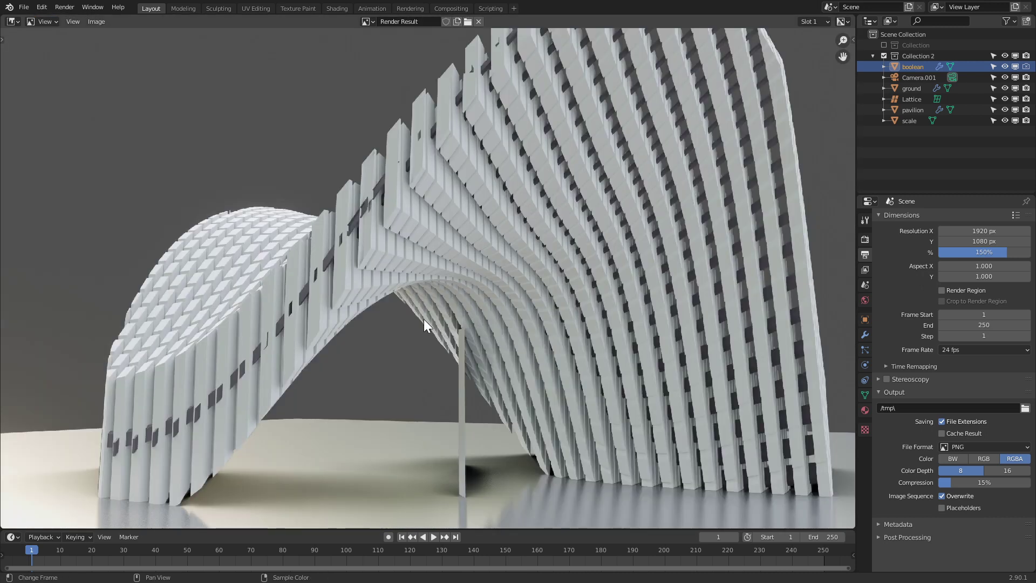
{"action": "scroll", "coordinate": [423, 319], "scroll_direction": "down", "scroll_amount": 2}
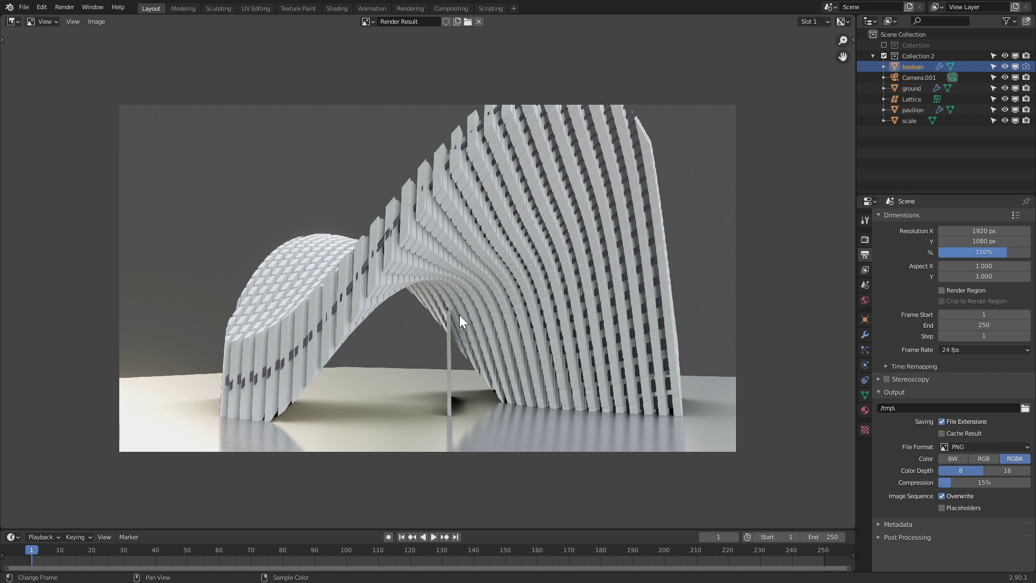
{"action": "left_click", "coordinate": [95, 23]}
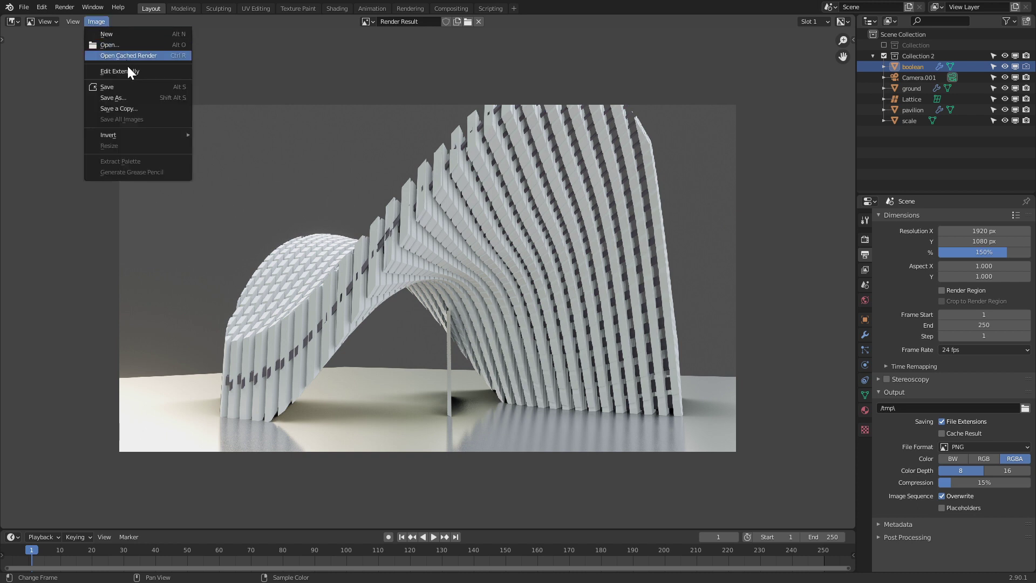
{"action": "left_click", "coordinate": [131, 97]}
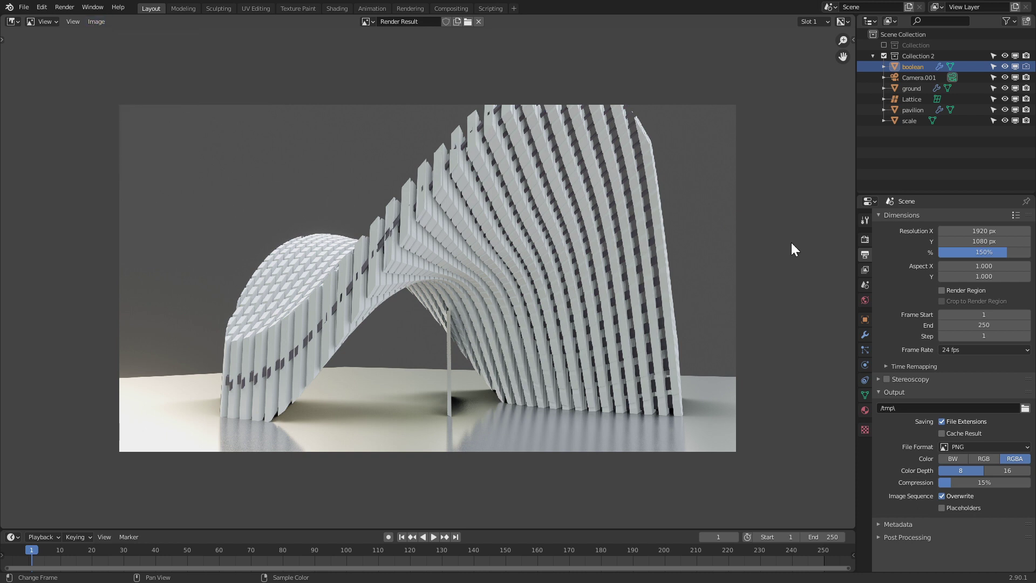
{"action": "key", "text": "Left"}
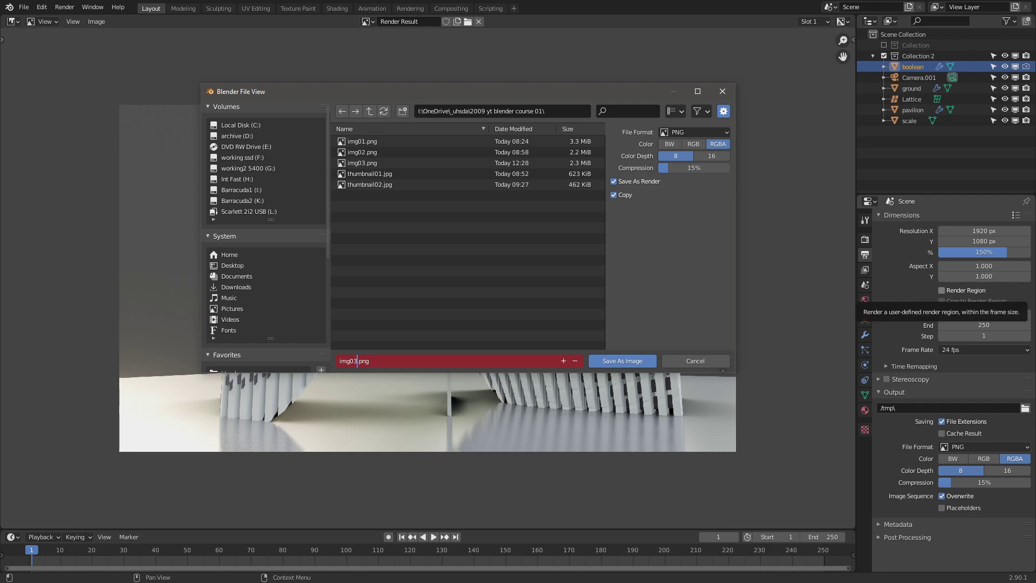
{"action": "key", "text": "Return"}
{"action": "key", "text": "Escape"}
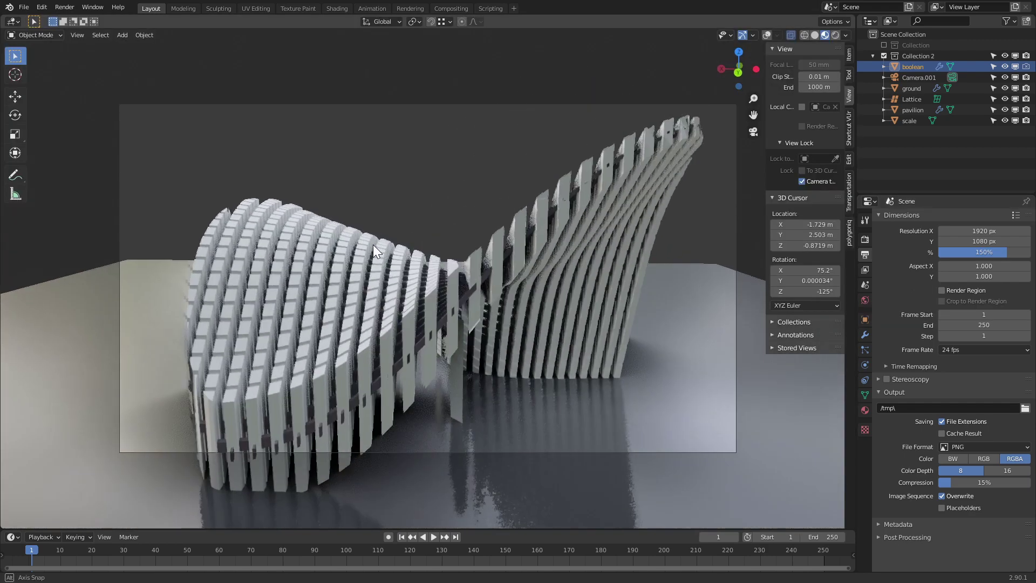
Step: Orbit the view-locked camera to frame the pavilion's arch with fins sweeping up to the right
{"action": "middle_click_drag", "start_coordinate": [374, 245], "coordinate": [335, 231]}
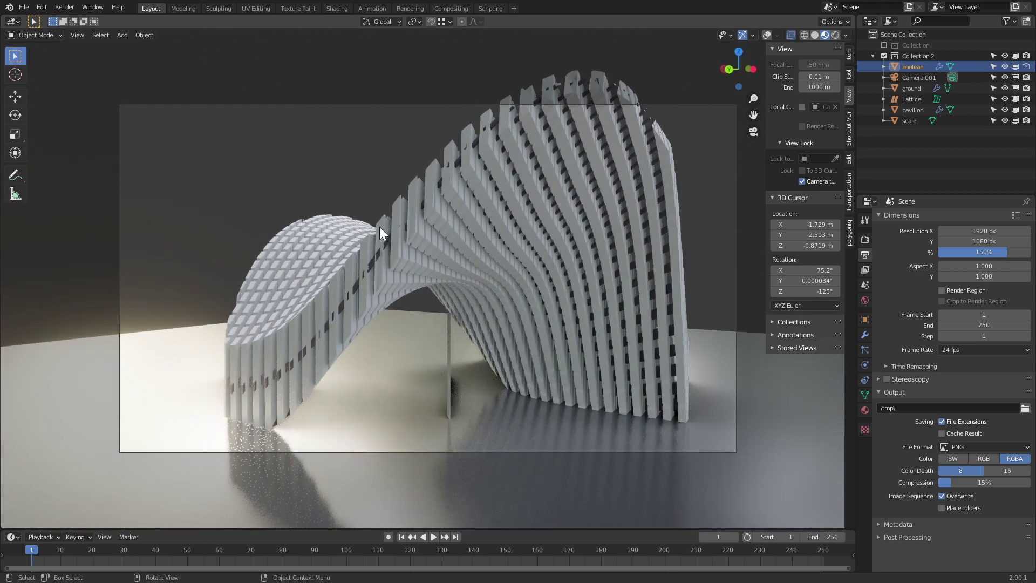